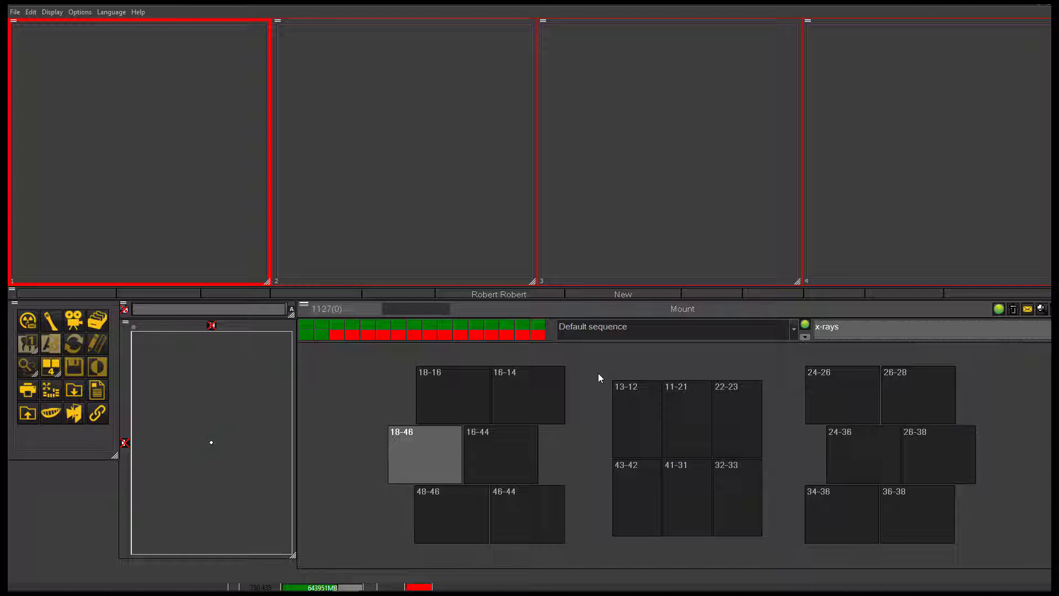
- Open X-ray acquisition and preview the 4 bite wings and Default sequence exposure orders in the mount
left_click(25, 325)
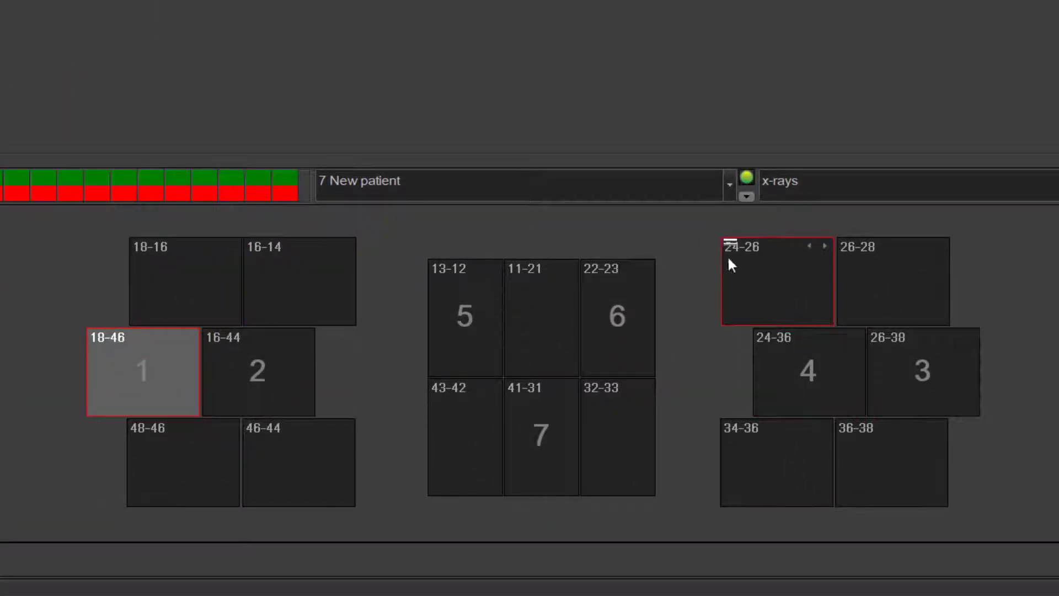
left_click(729, 186)
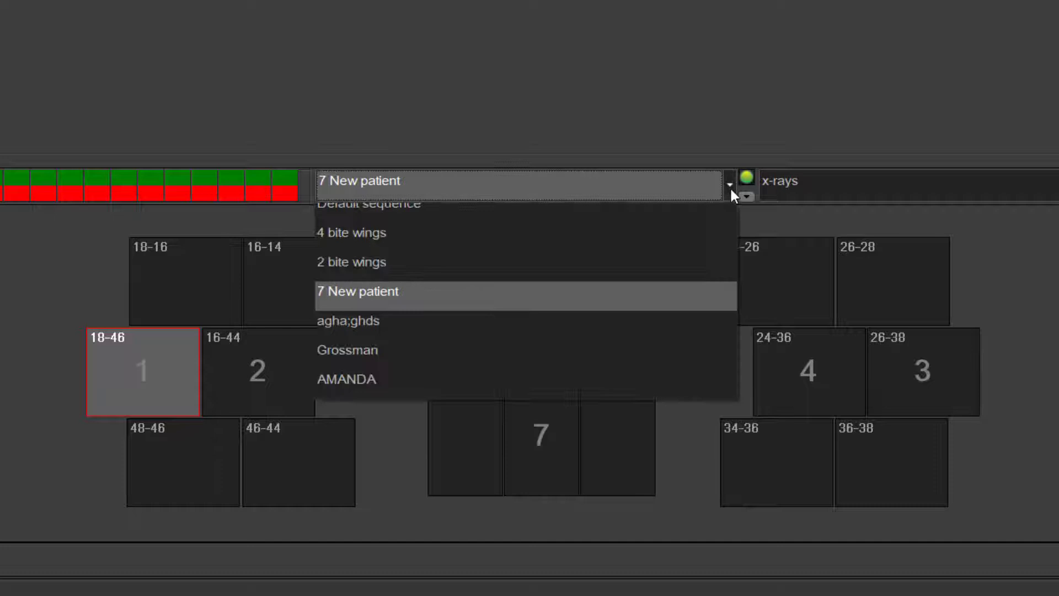
left_click(646, 247)
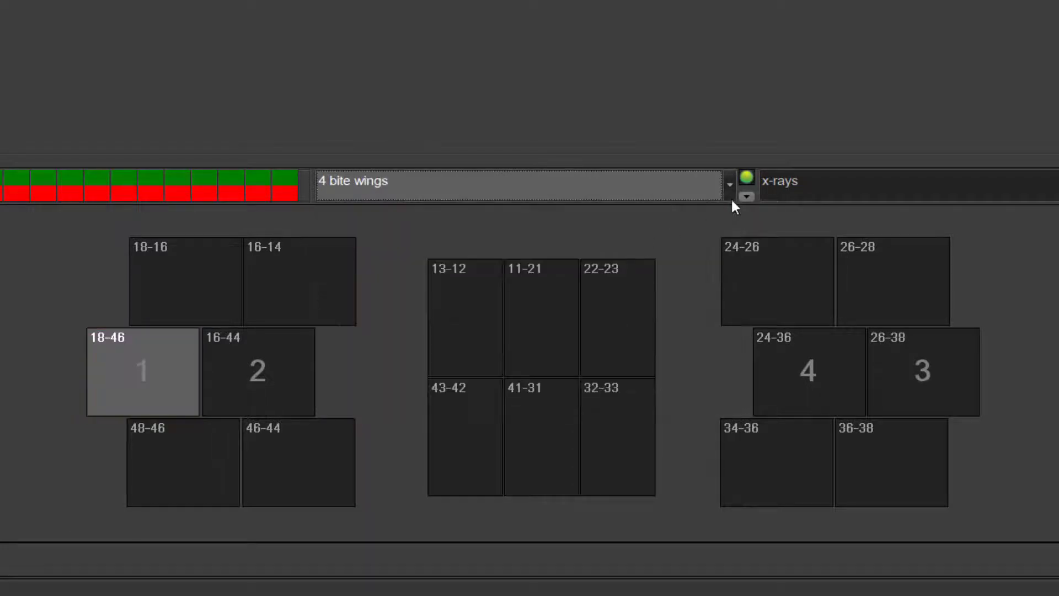
left_click(730, 185)
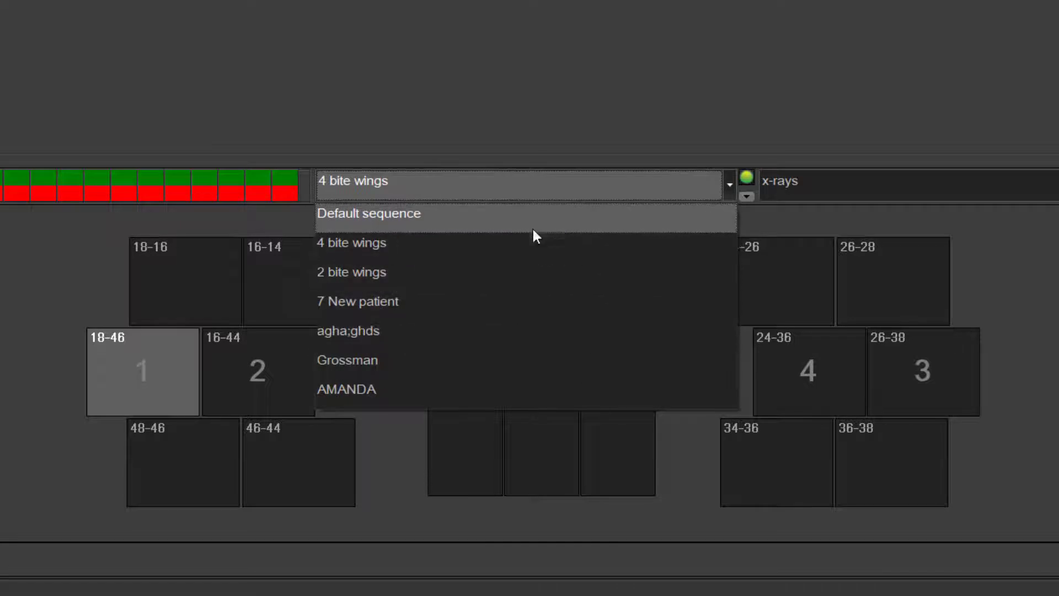
left_click(527, 221)
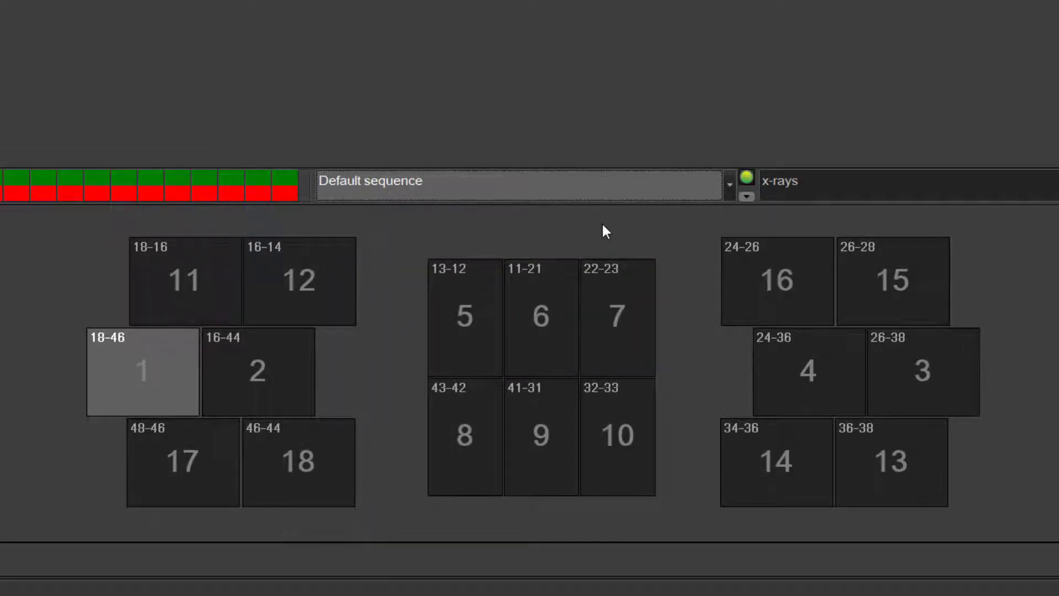
- Add a new exposure sequence named CUSTOM and start recording it
left_click(748, 195)
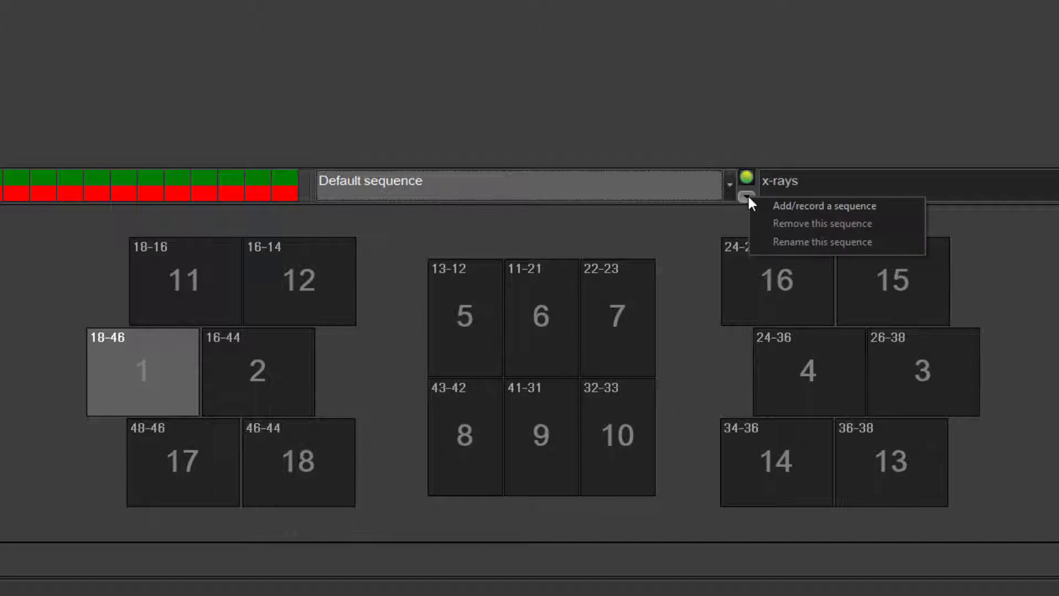
left_click(789, 205)
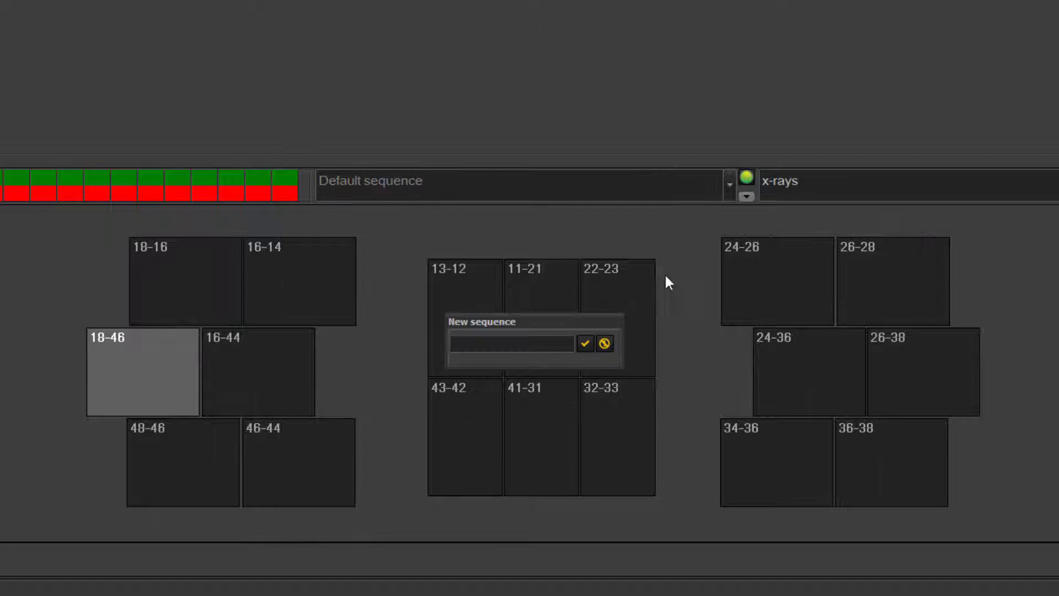
type("CUSTOM")
left_click(581, 344)
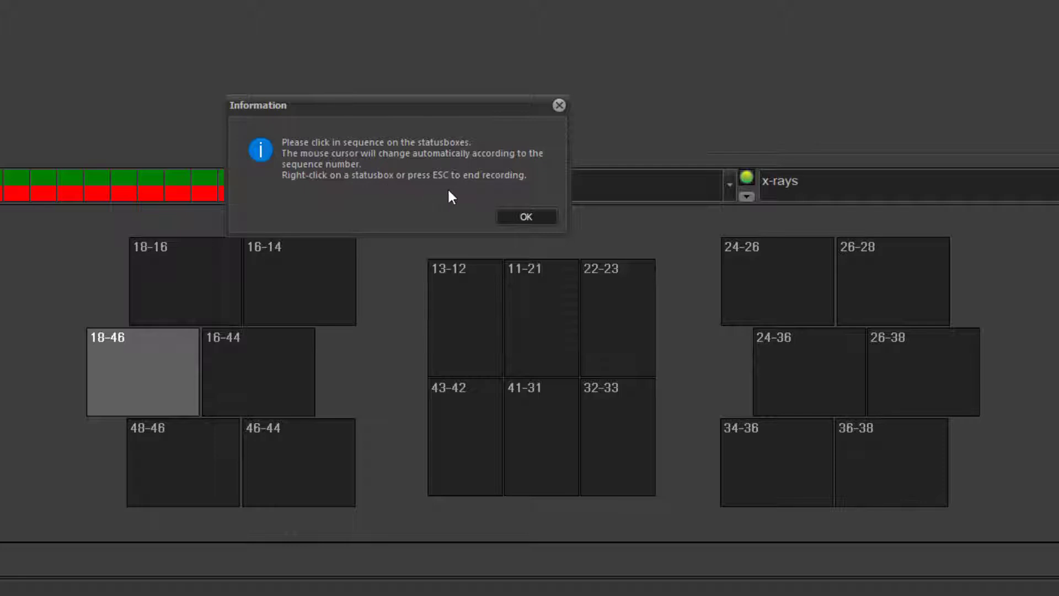
left_click(520, 216)
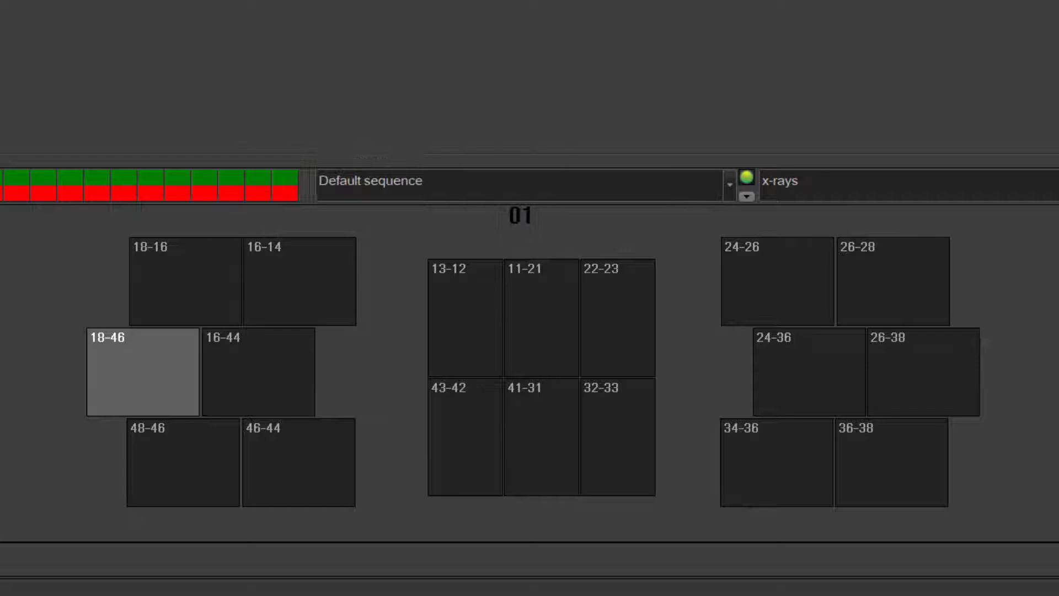
- Assign sequence positions 1 to 8 to boxes 18-16, 16-14, 36-38, 34-36, 26-28, 24-26, 48-46 and 46-44, in that order
left_click(164, 261)
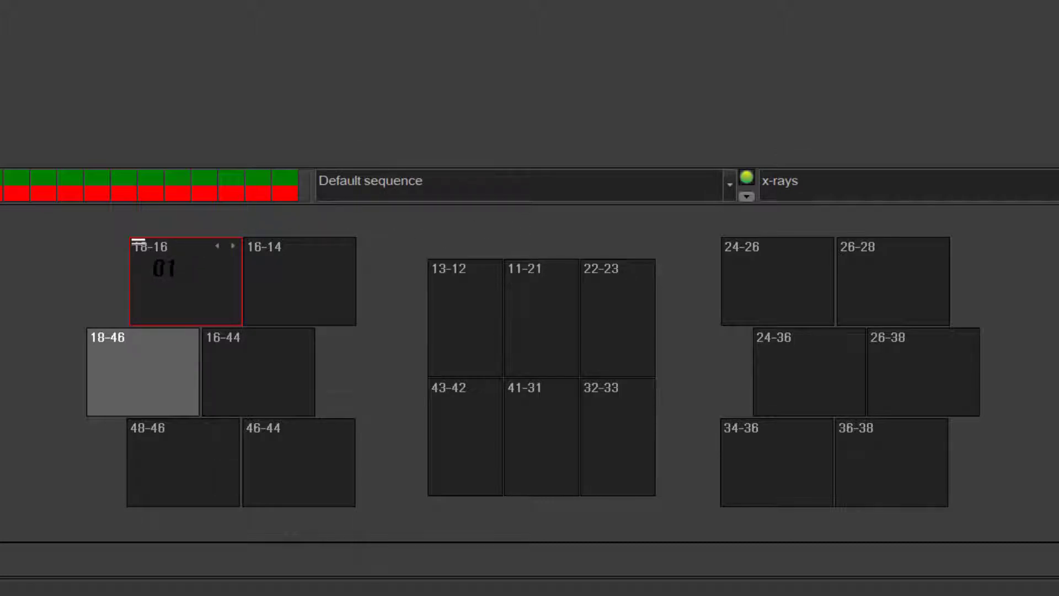
left_click(164, 268)
left_click(300, 279)
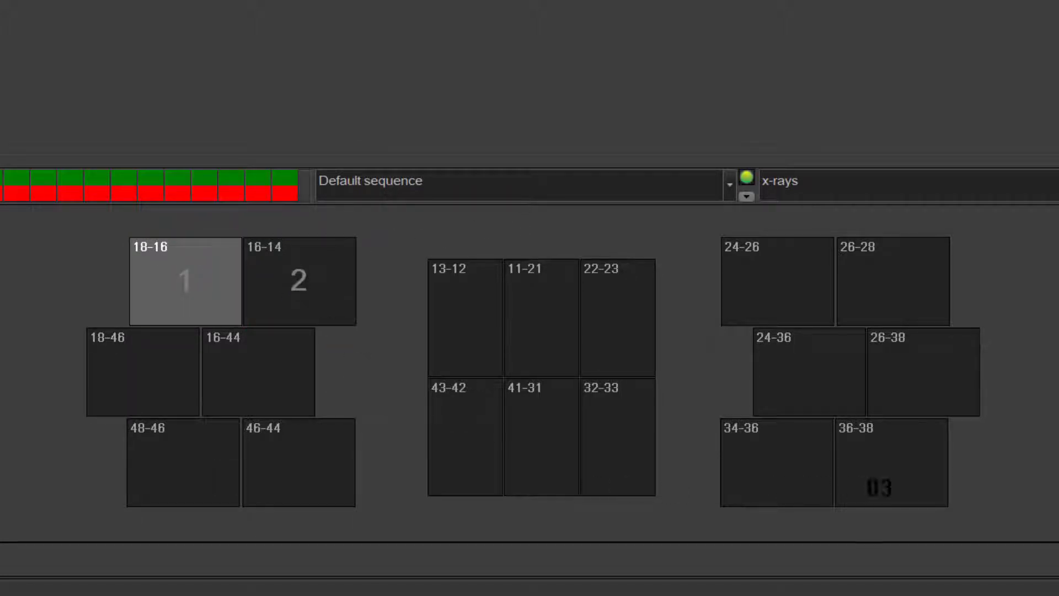
left_click(906, 454)
left_click(764, 465)
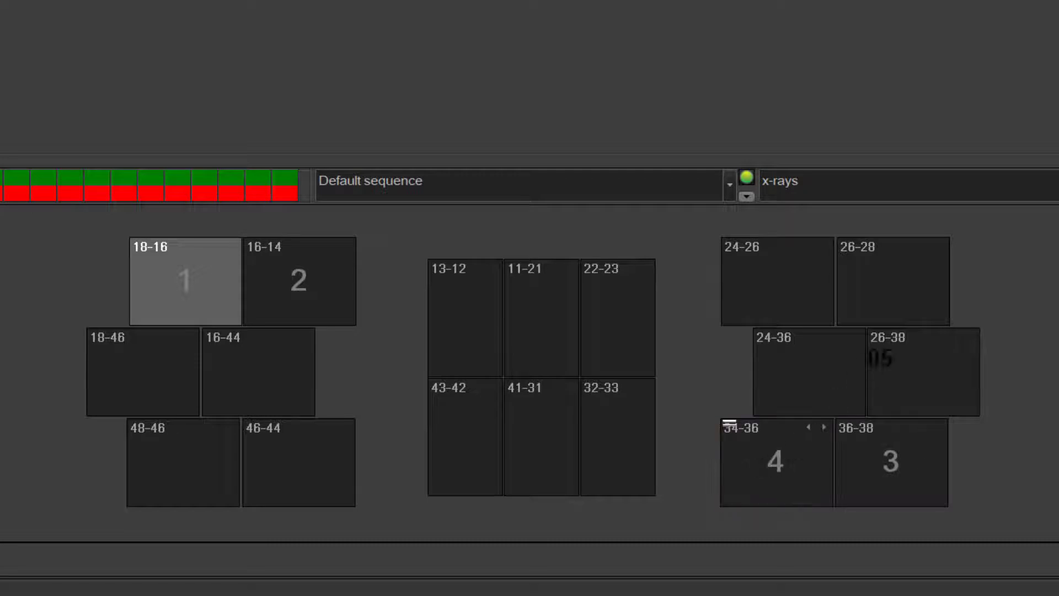
left_click(893, 289)
left_click(780, 288)
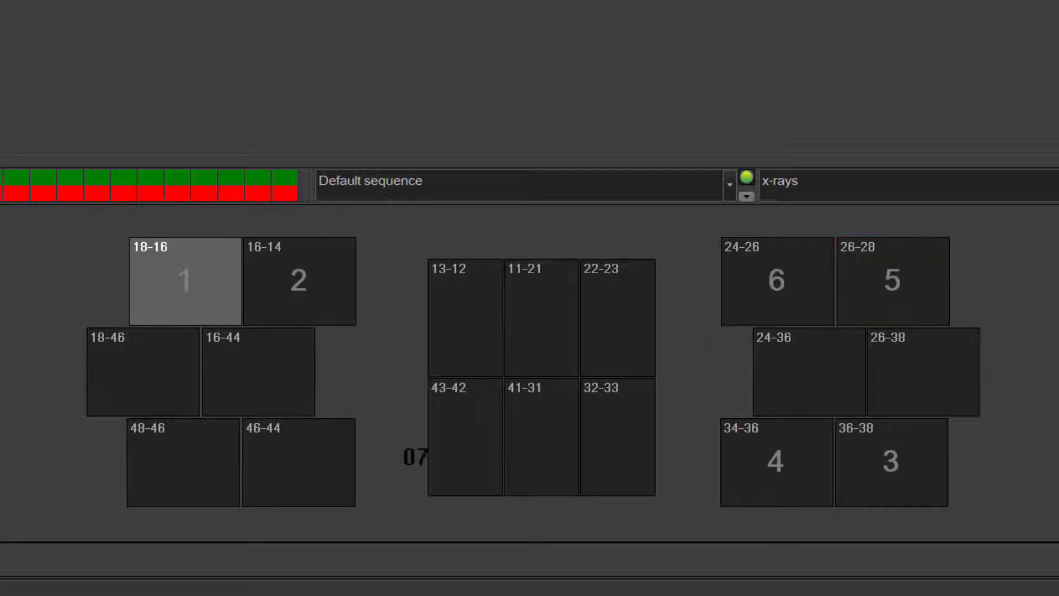
left_click(175, 463)
left_click(289, 461)
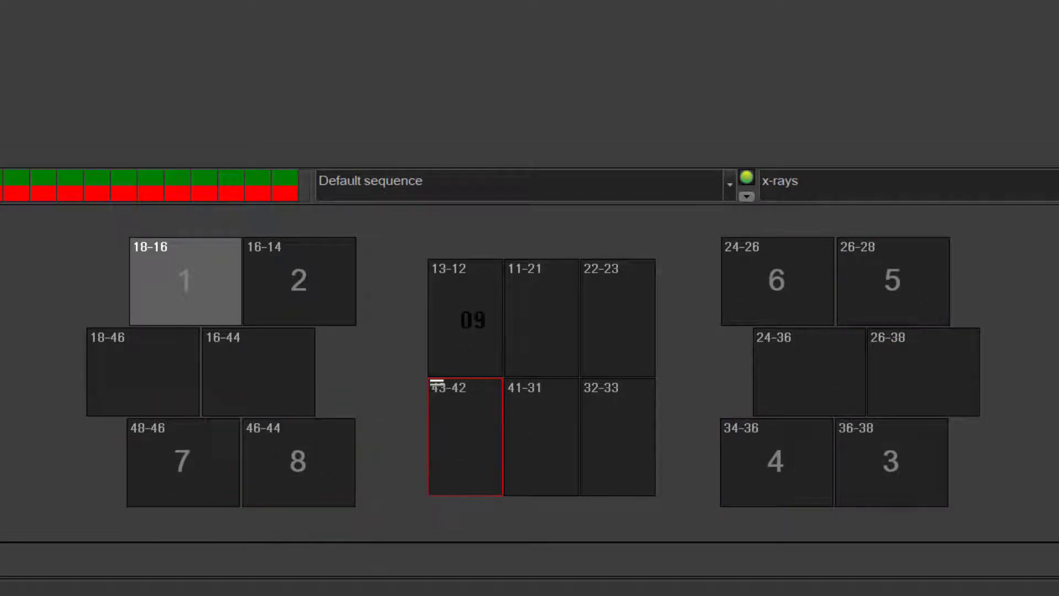
- Assign positions 9 to 14 to boxes 13-12, 11-21, 22-23, 32-33, 41-31 and 43-42, and end the recording to save the sequence
left_click(469, 320)
left_click(540, 317)
left_click(612, 312)
left_click(618, 425)
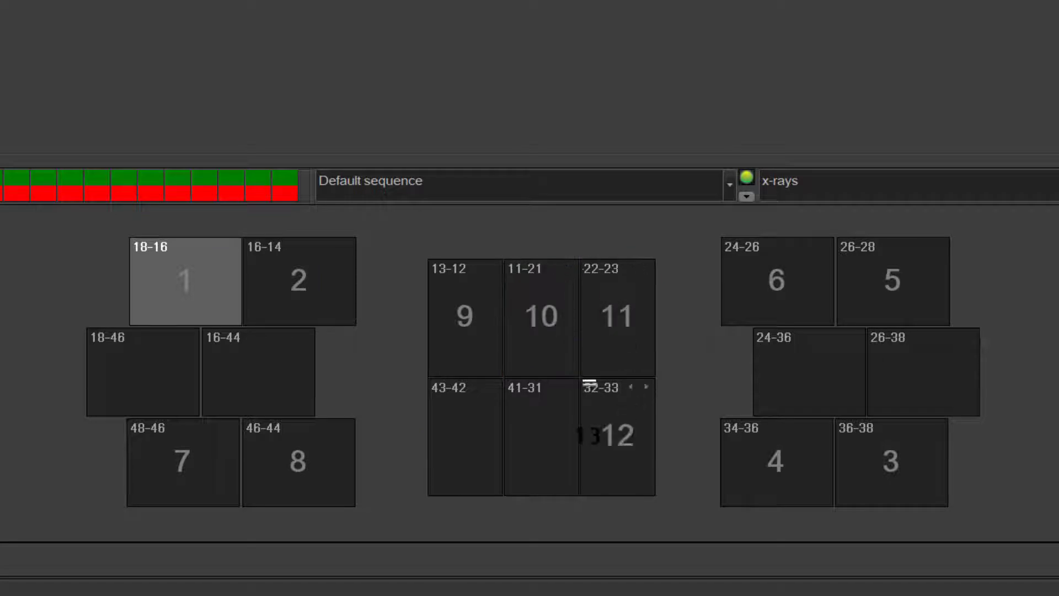
left_click(513, 383)
left_click(437, 382)
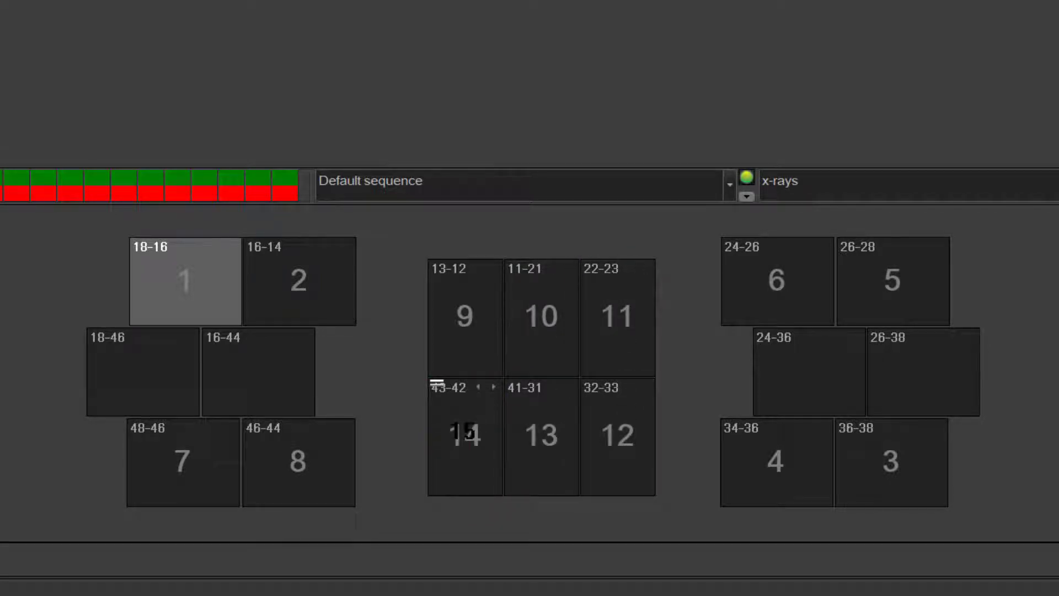
right_click(452, 425)
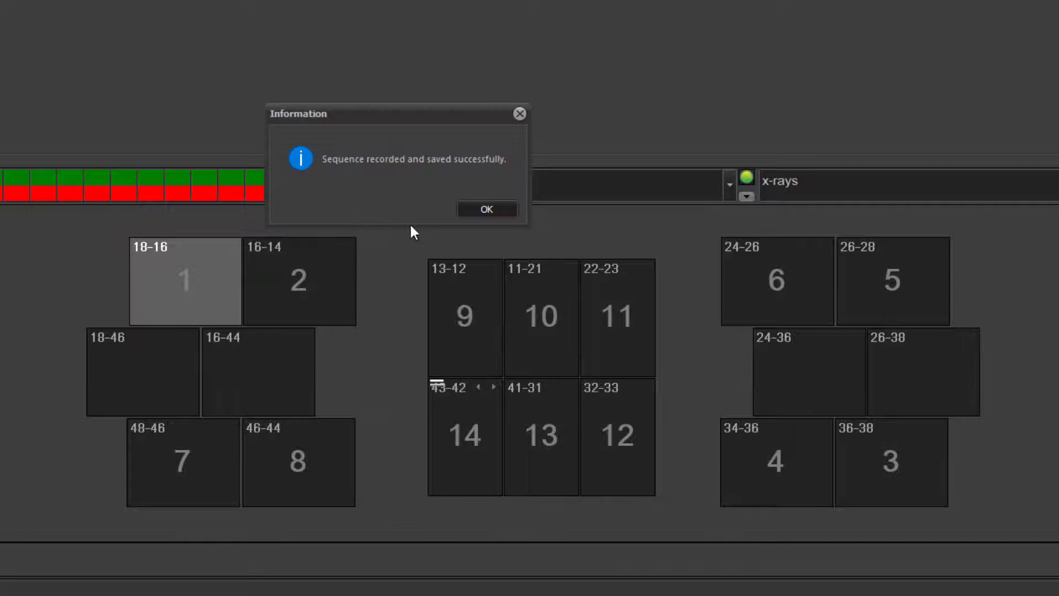
left_click(486, 209)
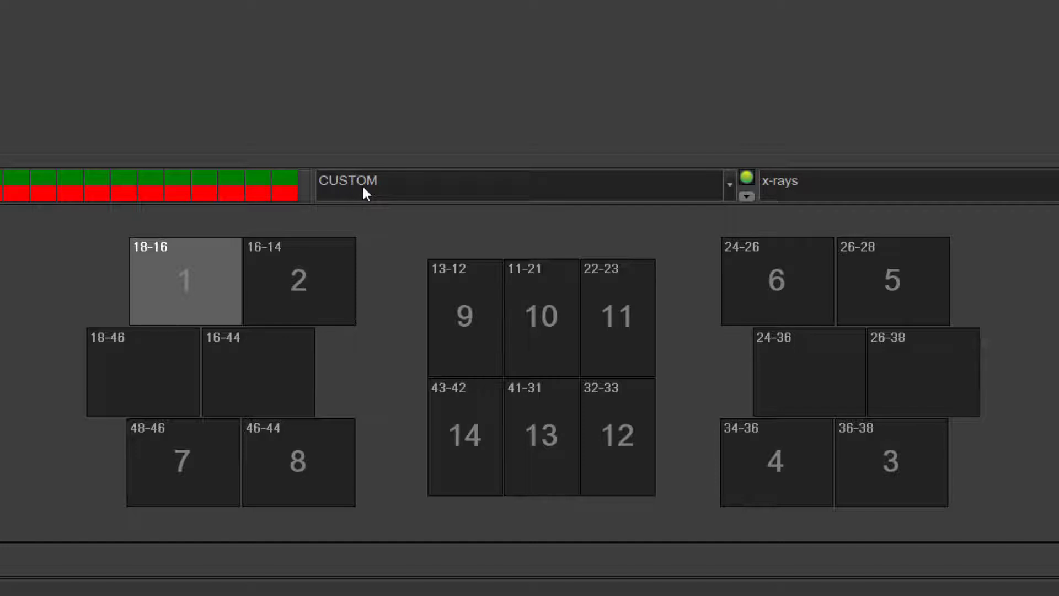
- View the exposure order of the saved sequence listed just before CUSTOM and return to the CUSTOM sequence
left_click(728, 187)
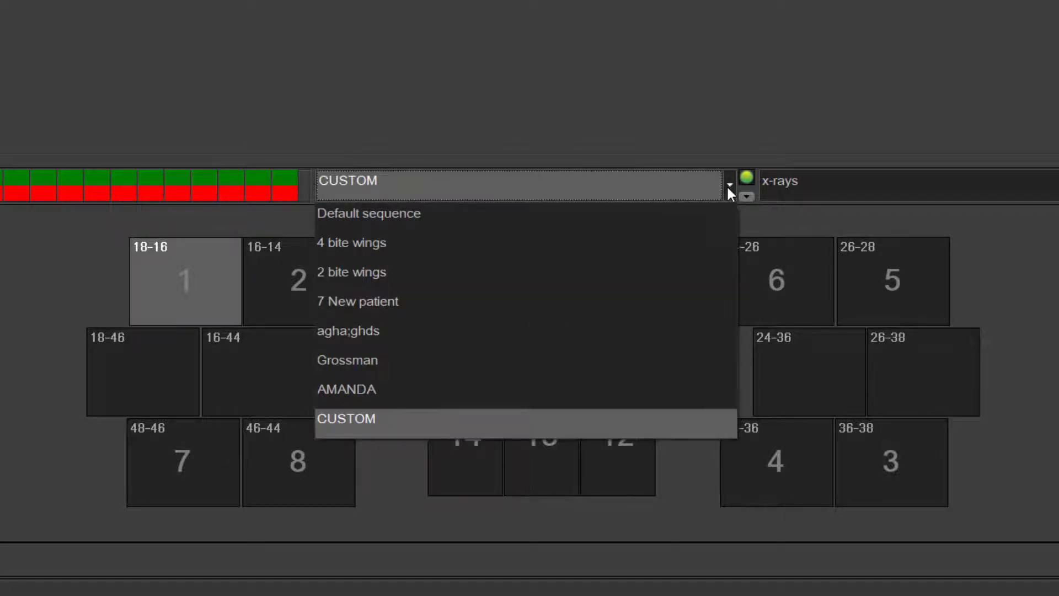
left_click(538, 389)
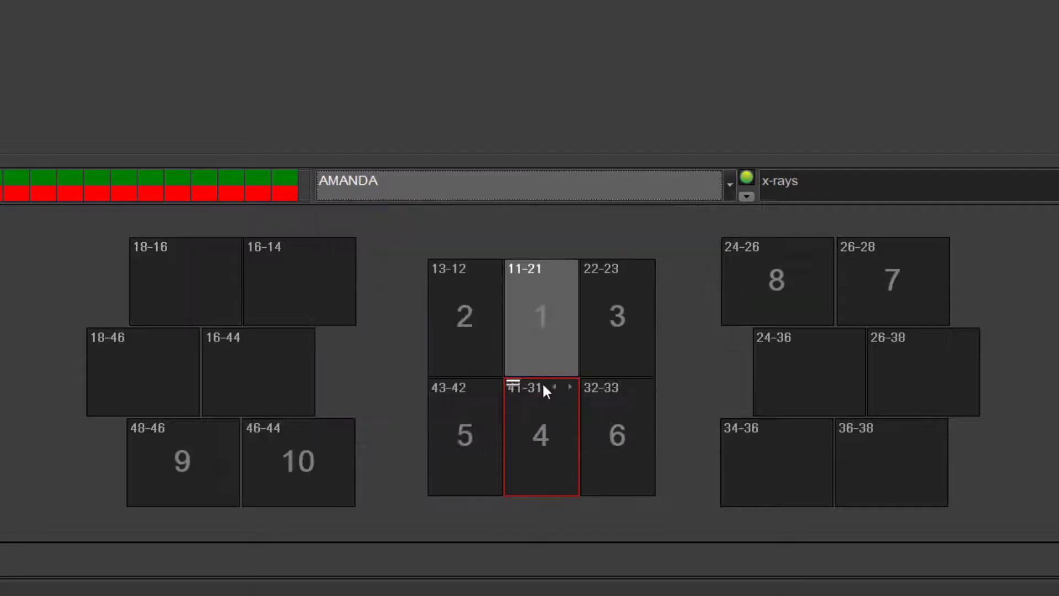
left_click(732, 193)
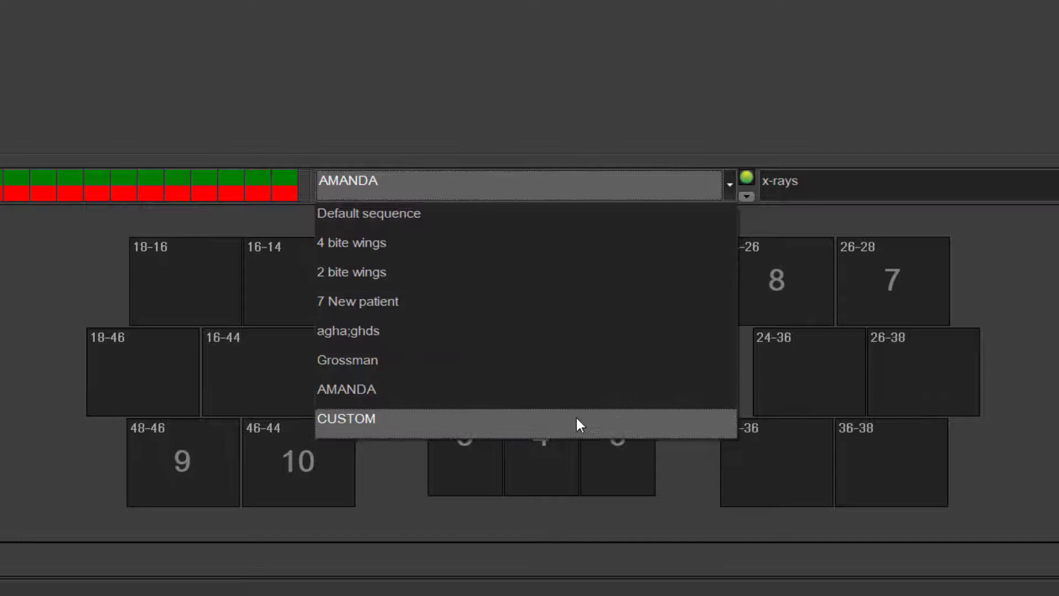
left_click(577, 418)
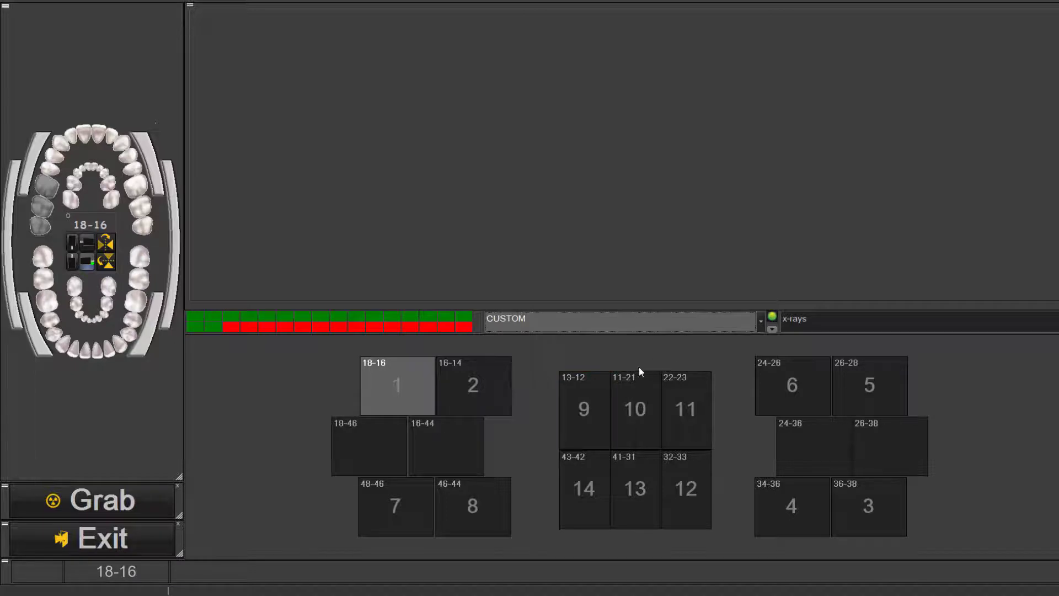
- Select the Default sequence and acquire the X-rays for positions 18-46 and 16-44
left_click(760, 321)
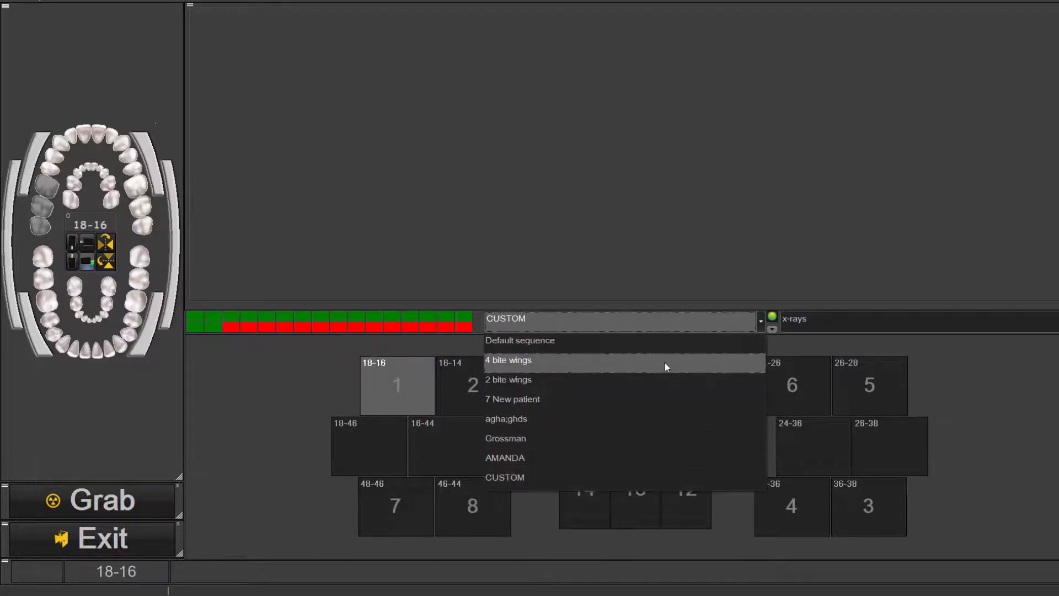
left_click(648, 342)
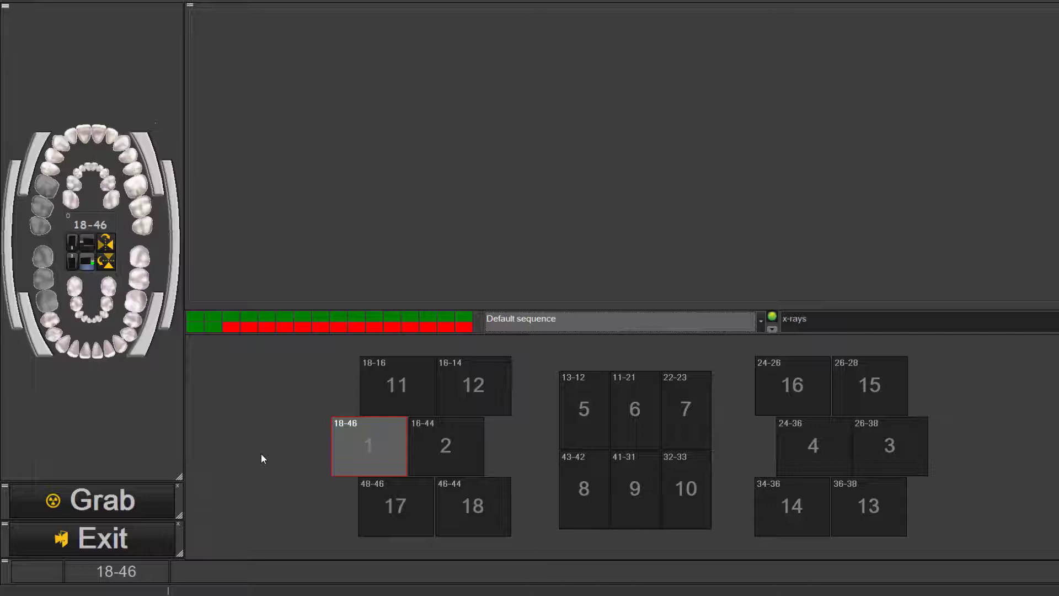
left_click(114, 503)
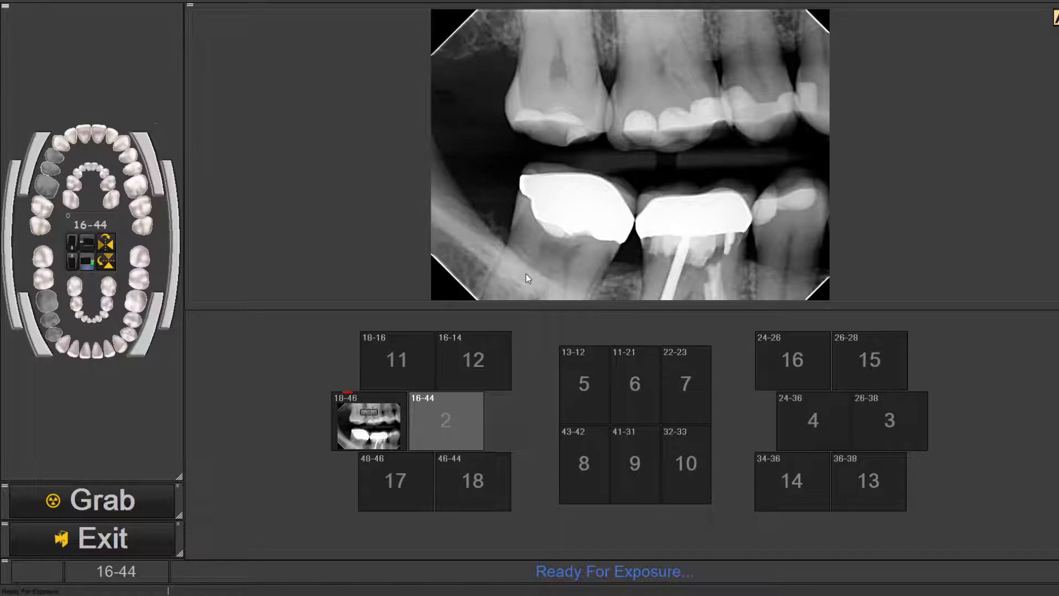
mouse_move(380, 427)
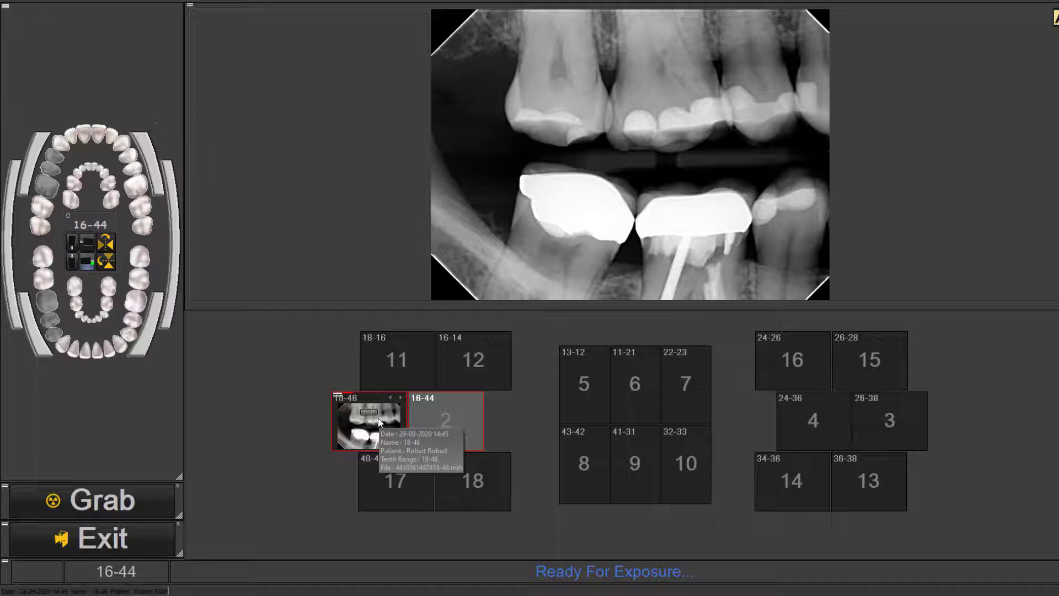
left_click(124, 500)
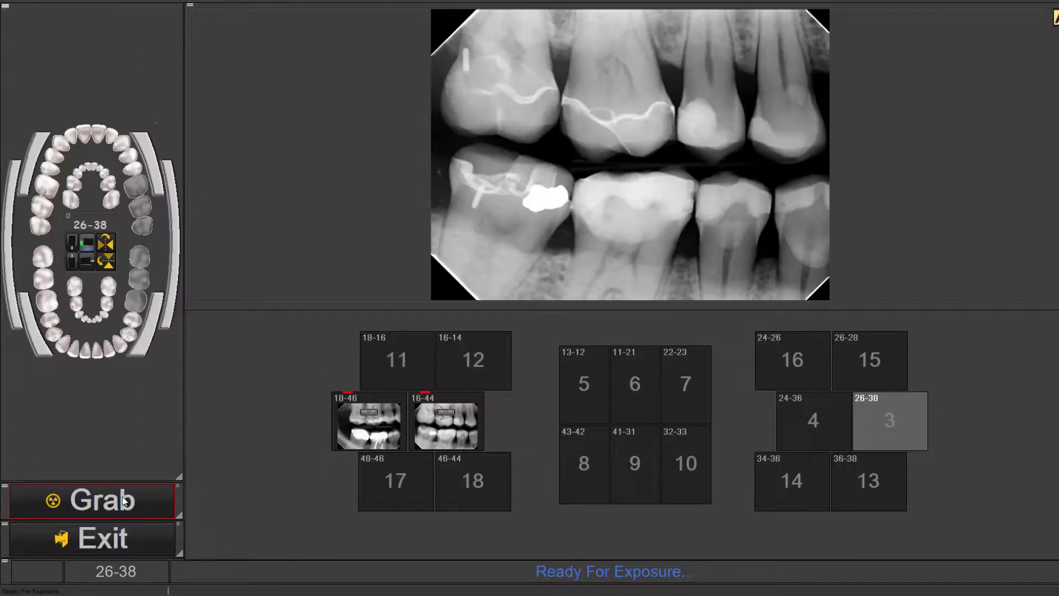
- Retake the X-ray at position 16-44 and acquire the image for position 26-38
mouse_move(888, 415)
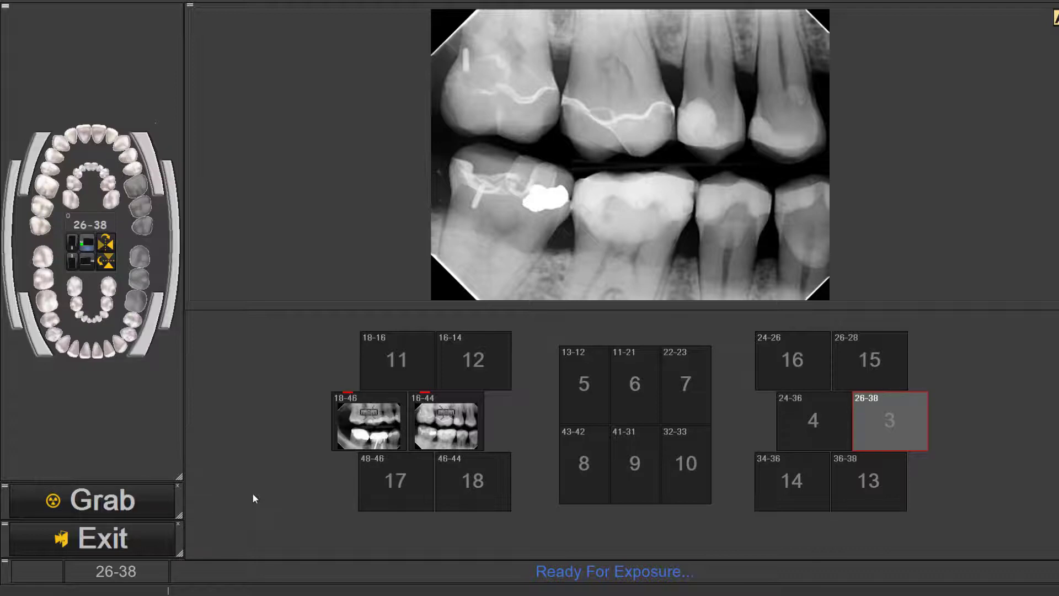
left_click(450, 430)
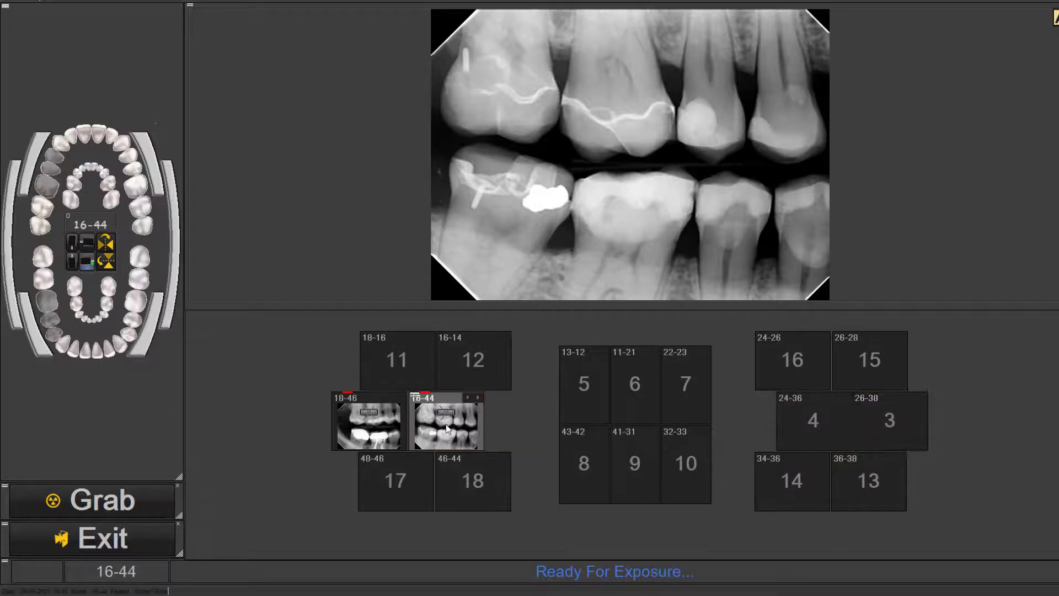
left_click(117, 507)
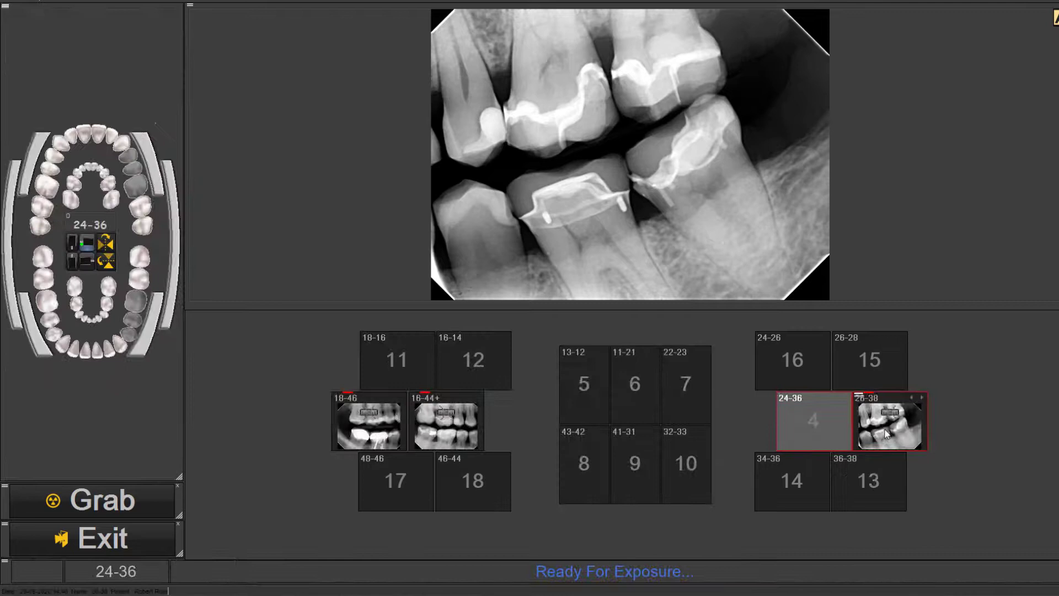
- Move the X-ray from position 26-38 to box 41-31 and rotate it 180°
left_click(887, 433)
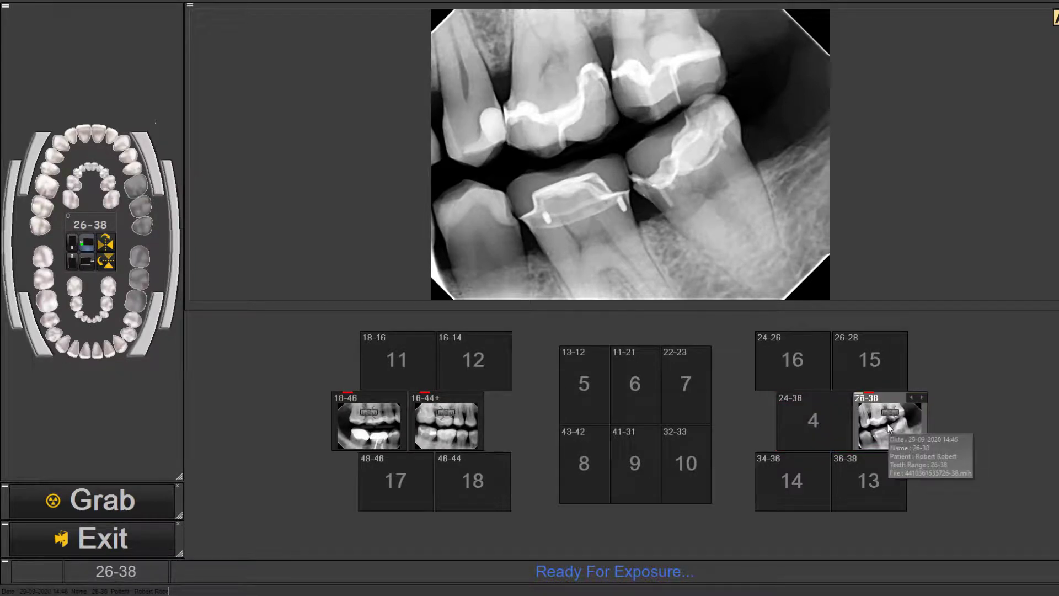
left_click_drag(890, 428, 634, 462)
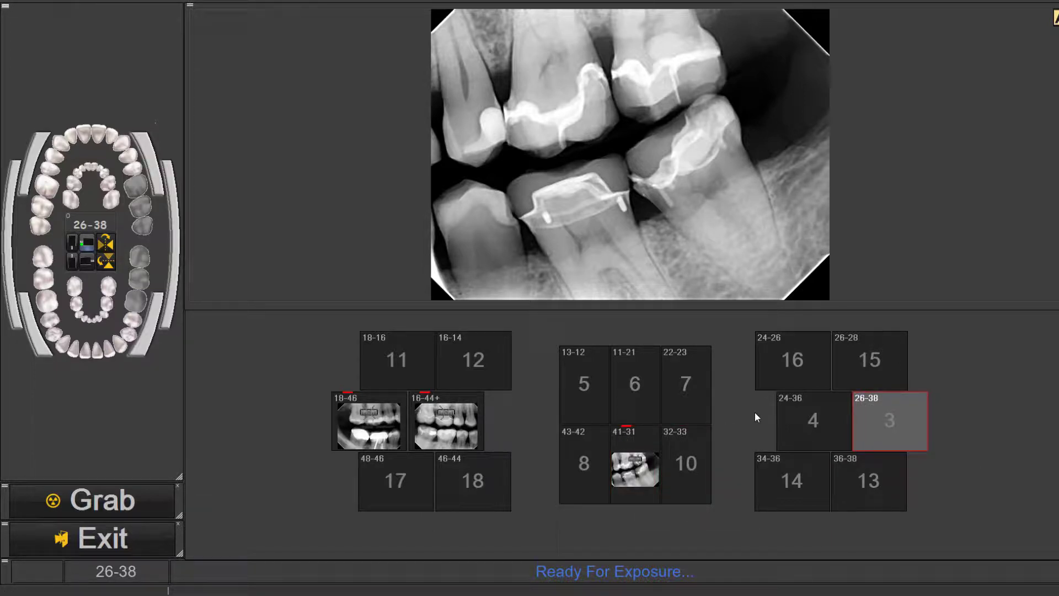
left_click(628, 470)
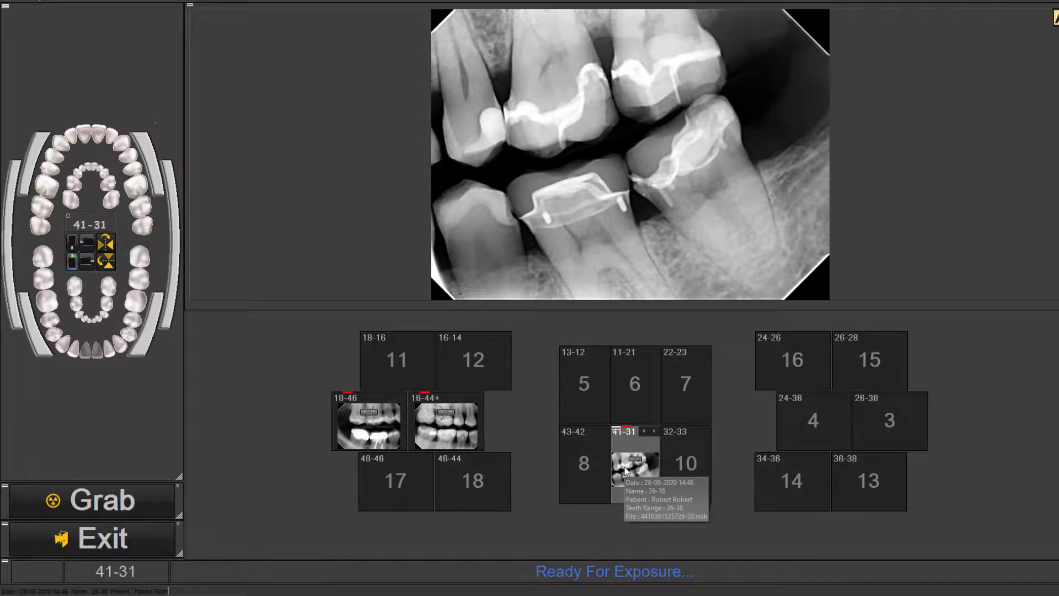
right_click(627, 469)
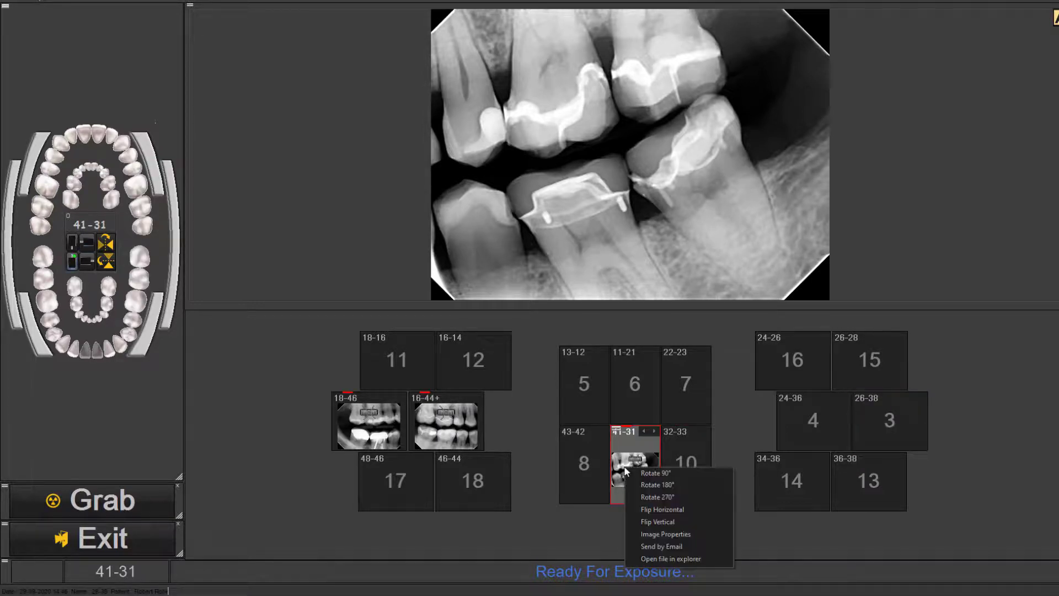
left_click(650, 485)
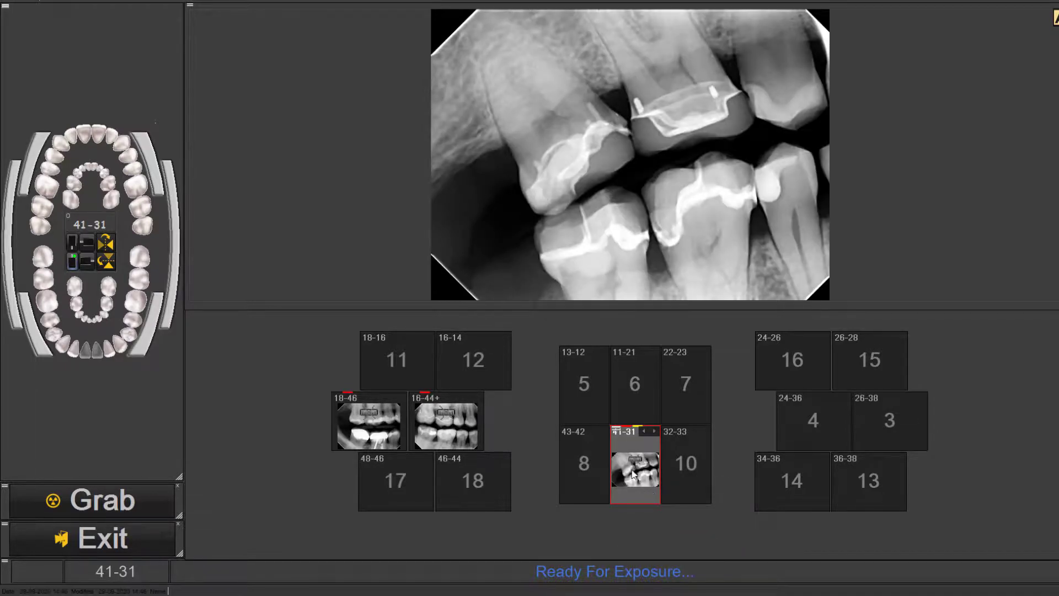
- Move the X-ray from box 41-31 to box 22-23, rotate it 270° and rotate it back by 90°
mouse_move(633, 474)
left_click_drag(648, 472, 674, 381)
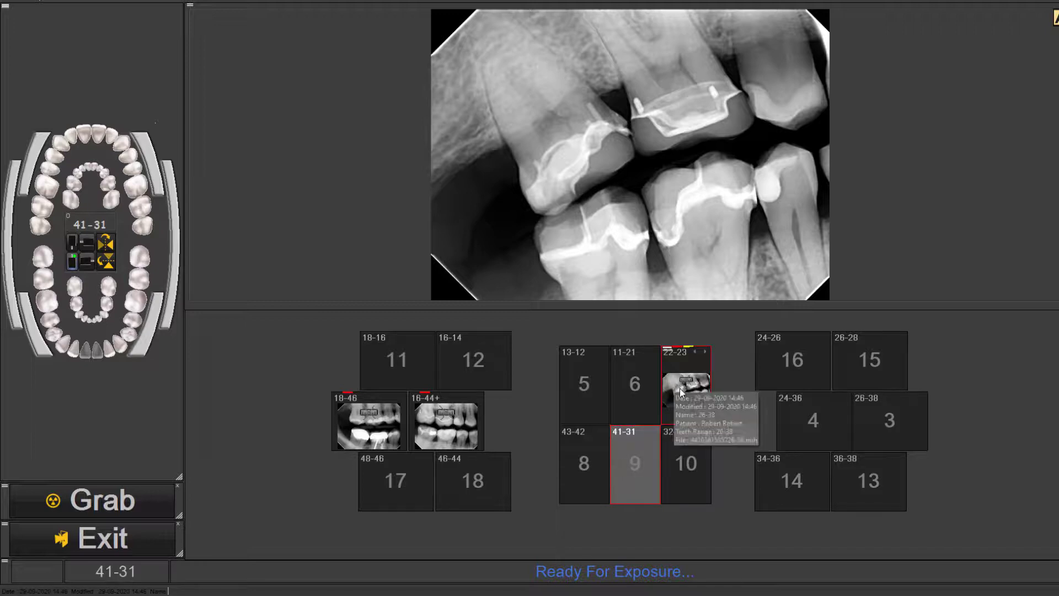
right_click(680, 388)
left_click(714, 416)
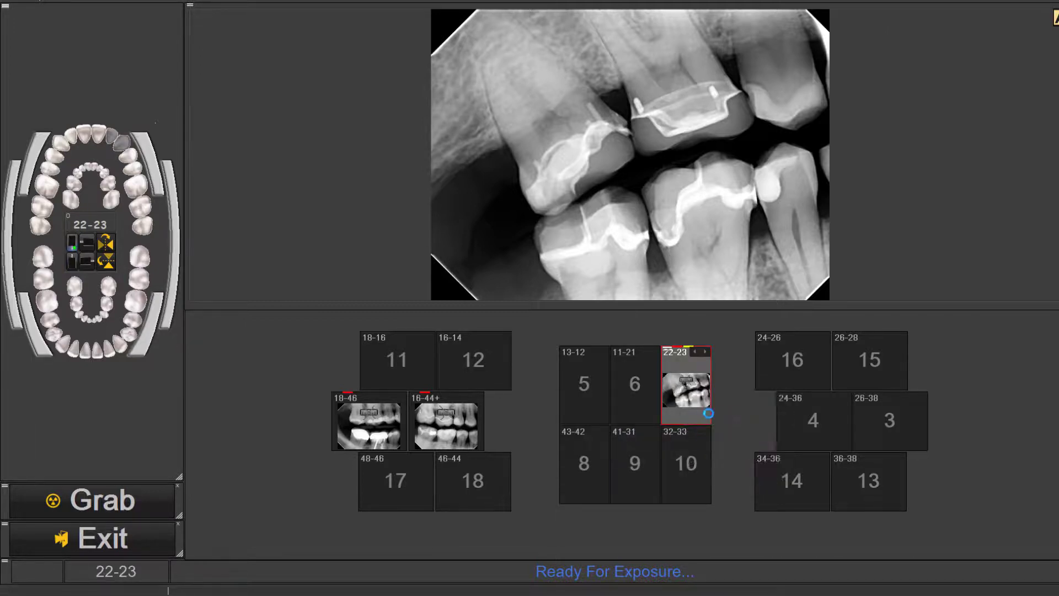
right_click(692, 392)
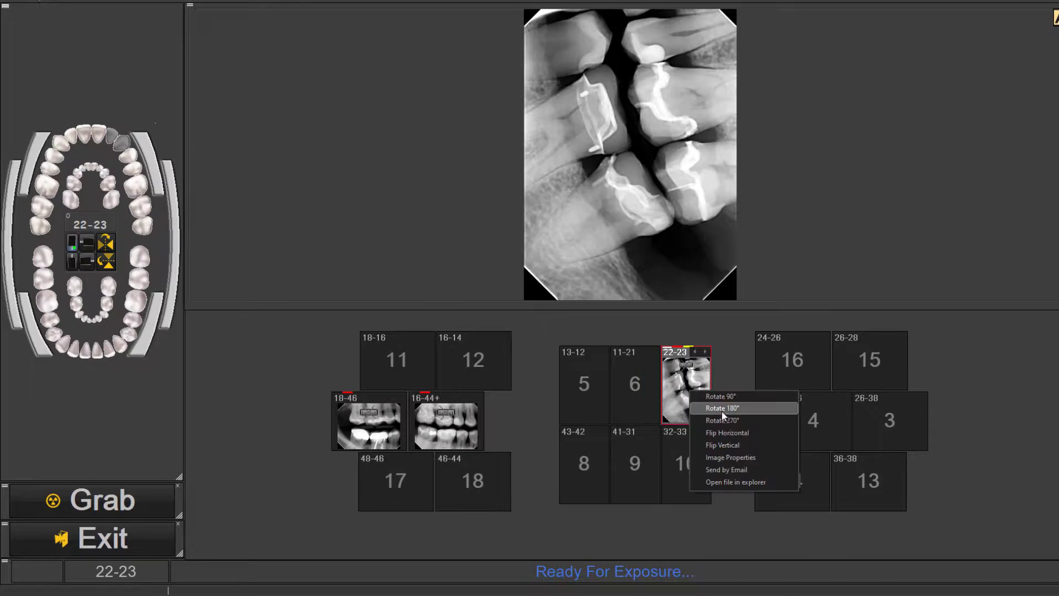
left_click(712, 396)
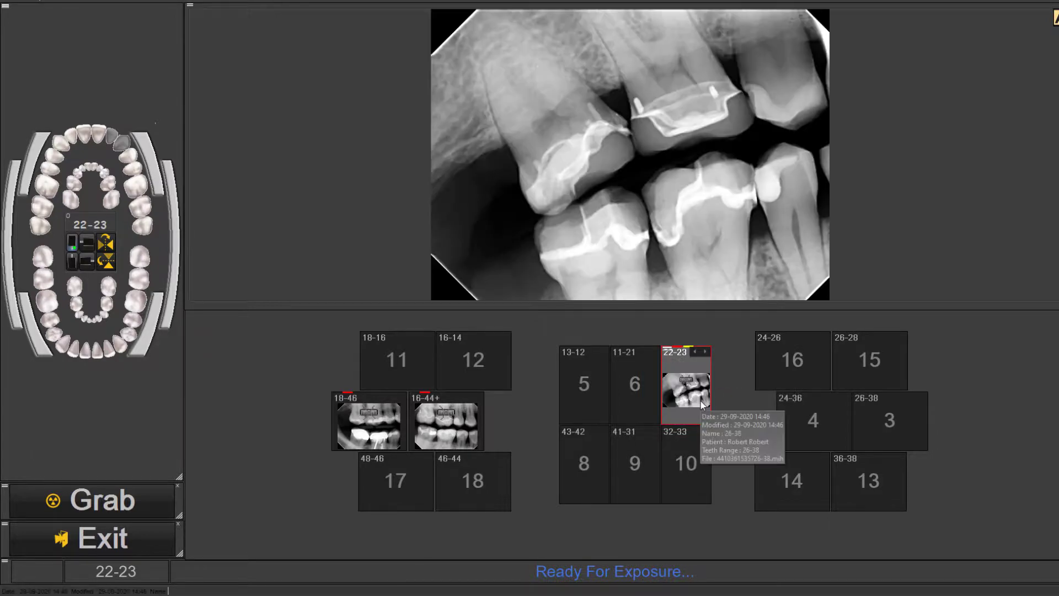
- Rotate the X-ray in box 22-23 by 180° and move it to box 26-38
right_click(691, 395)
left_click(715, 413)
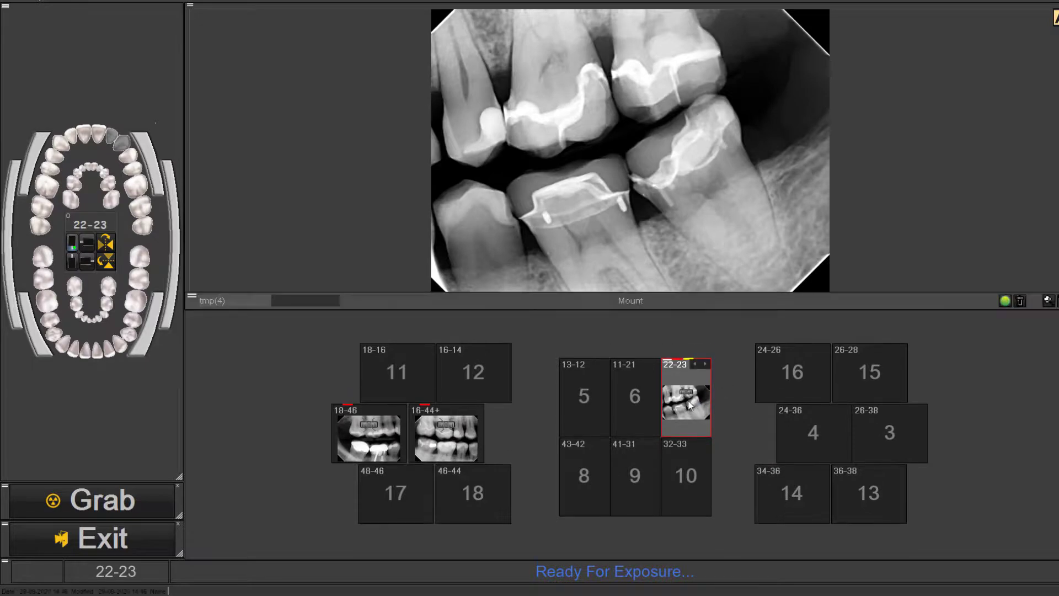
left_click_drag(690, 405, 883, 427)
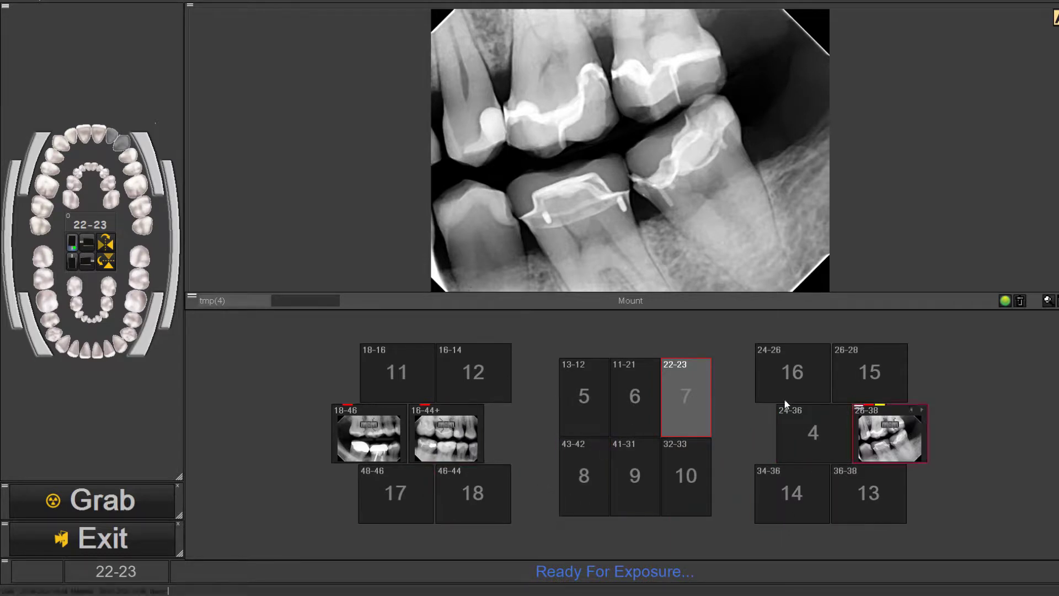
- Select box 11-21 in the mount and switch off automatic advancing to the next exposure position
left_click(634, 399)
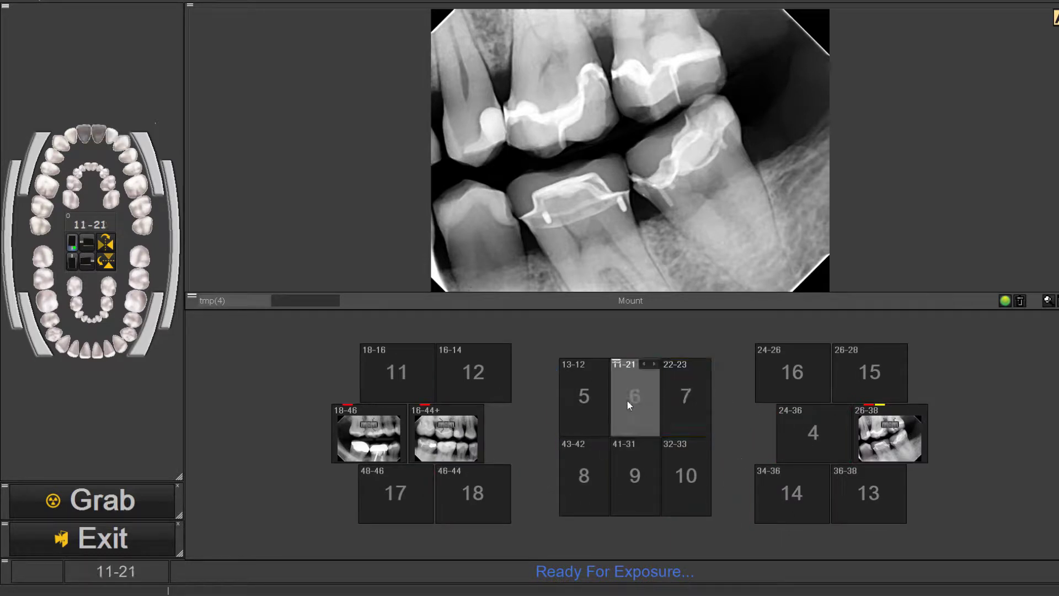
left_click(638, 467)
left_click(588, 457)
left_click(584, 406)
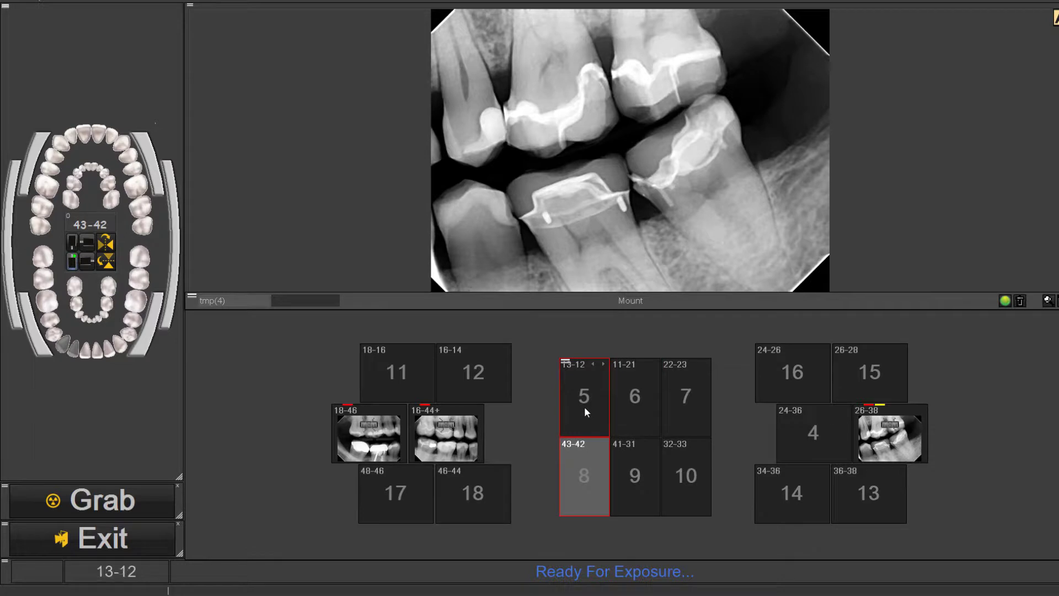
left_click(634, 408)
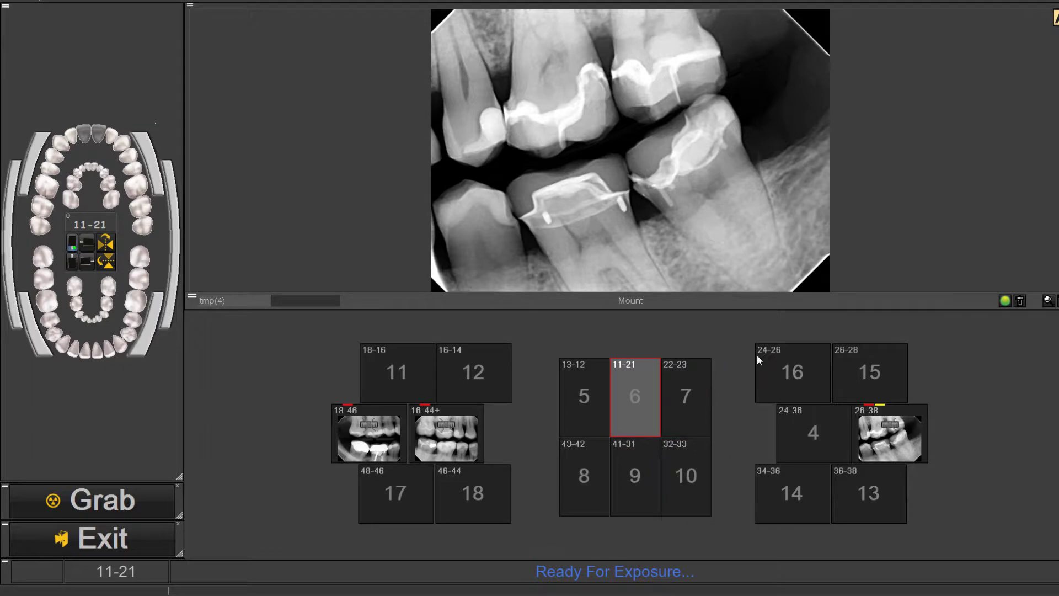
left_click(1004, 301)
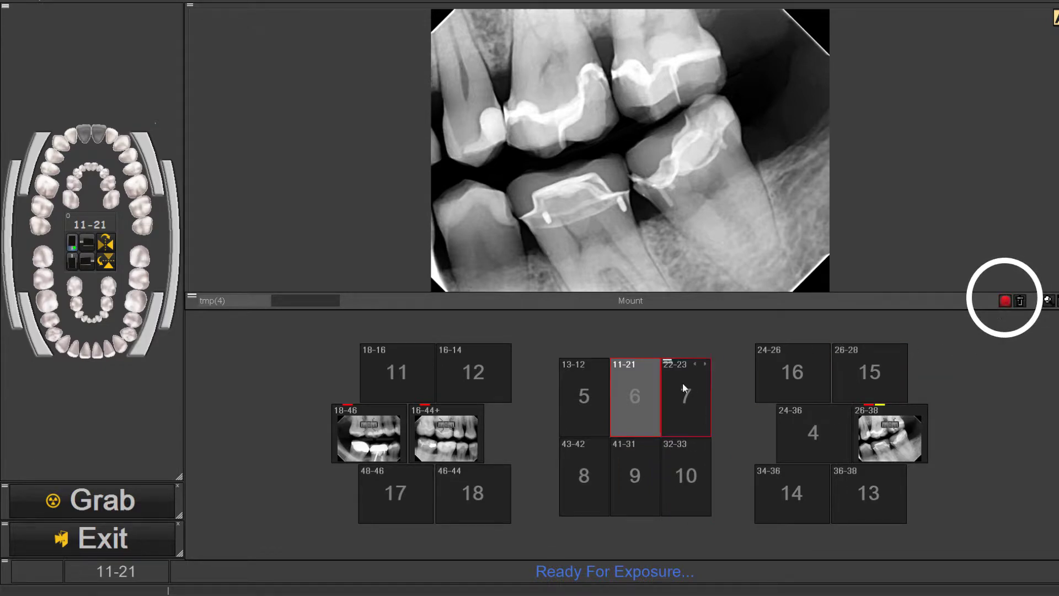
- Acquire three X-rays in succession for position 11-21, and exit acquisition saving all images
mouse_move(643, 409)
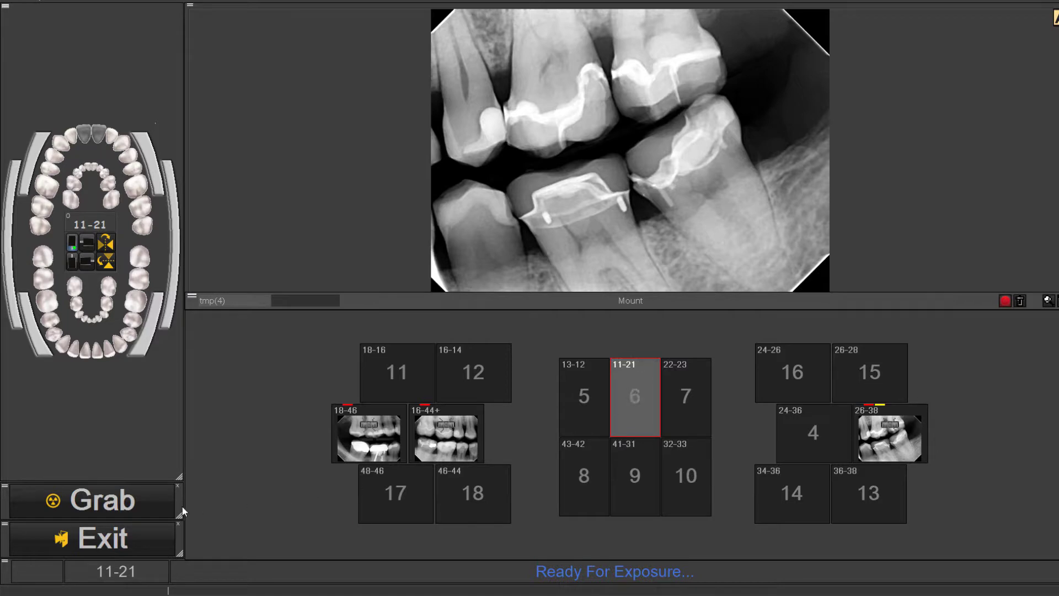
left_click(110, 503)
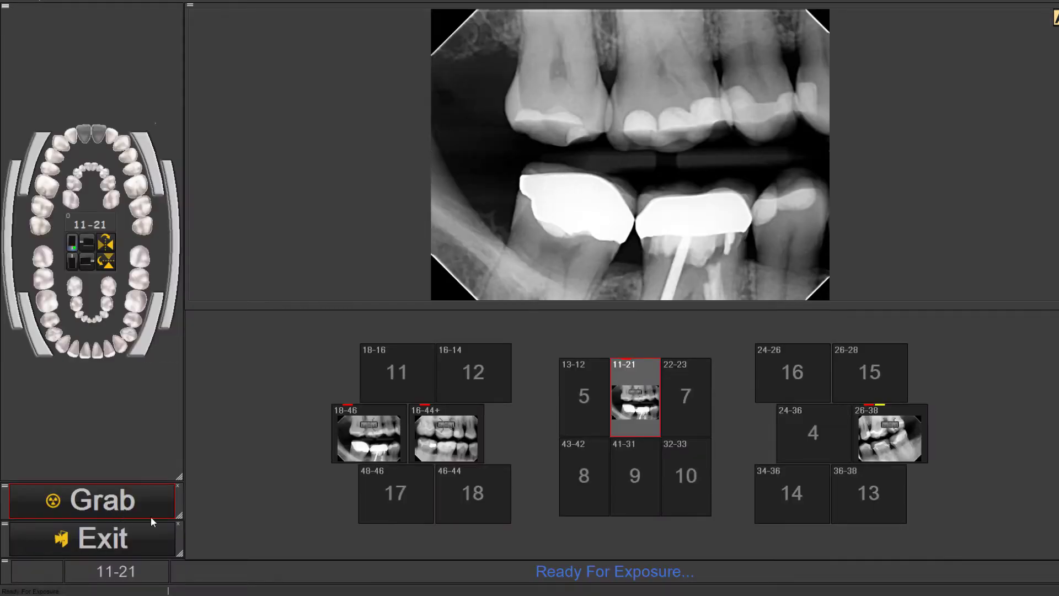
left_click(127, 500)
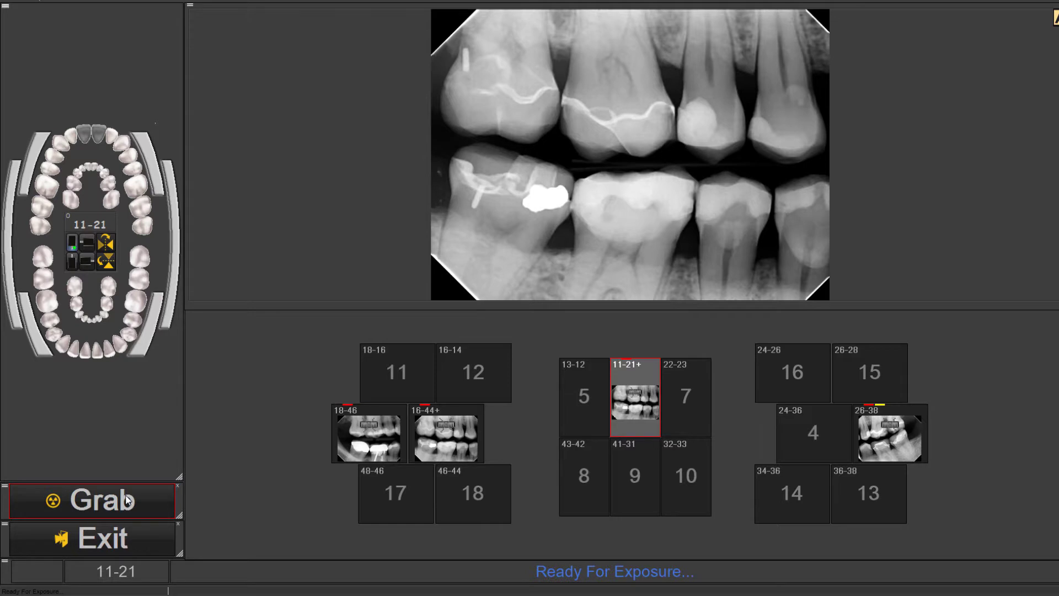
left_click(126, 501)
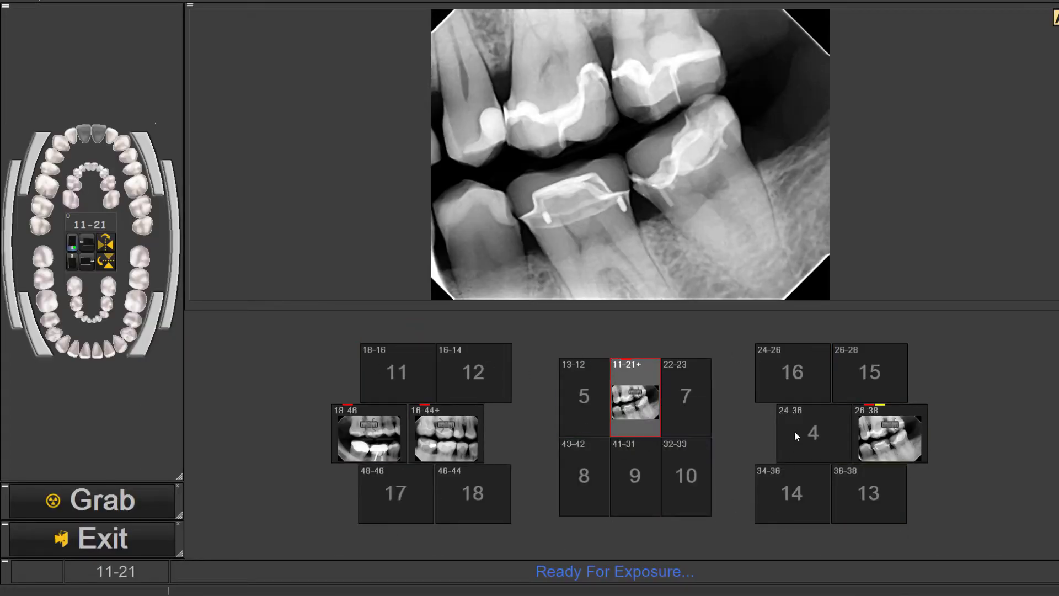
left_click(138, 536)
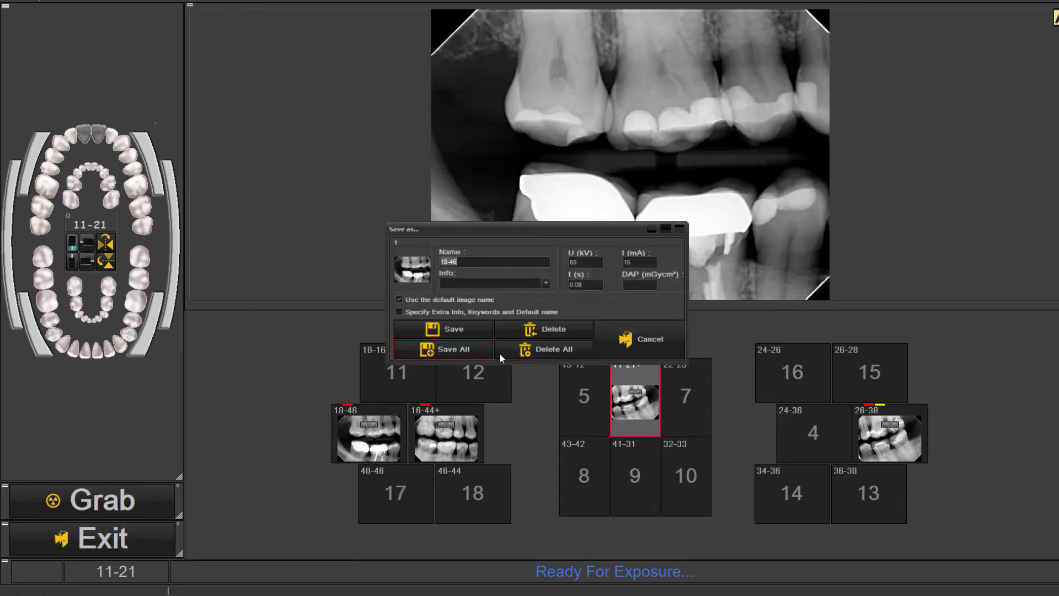
left_click(466, 349)
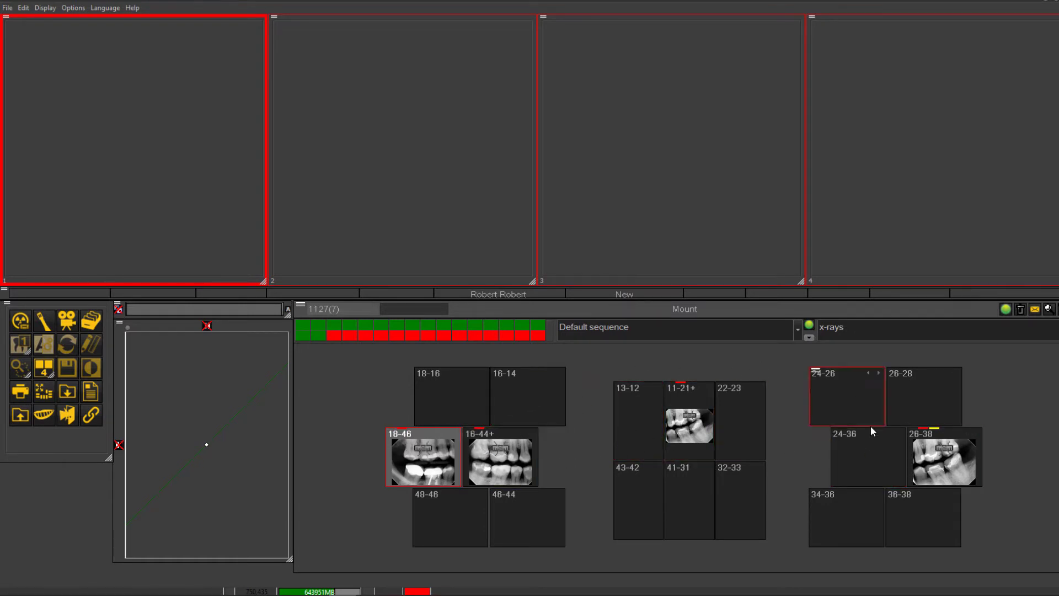
- Open the X-rays at 18-46, 16-44, 11-21 and 26-38 in viewing windows 1 to 4
double_click(436, 469)
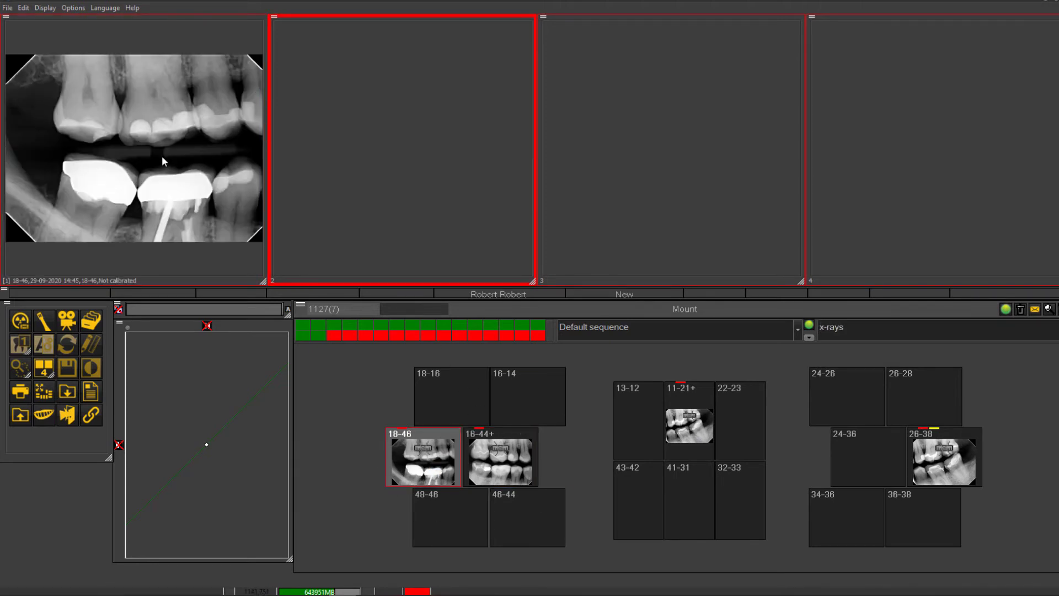
double_click(501, 463)
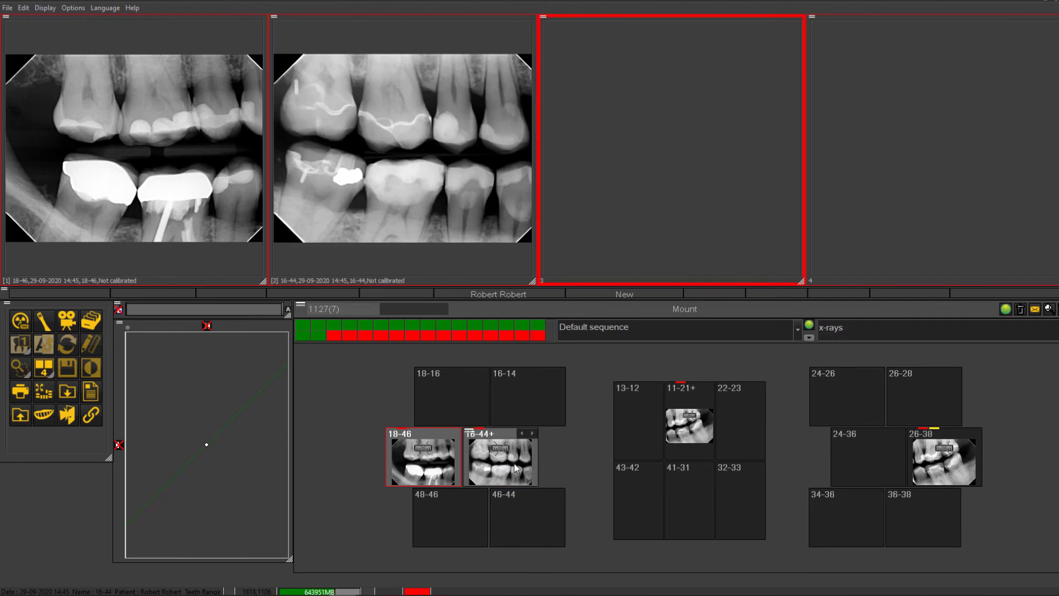
double_click(690, 425)
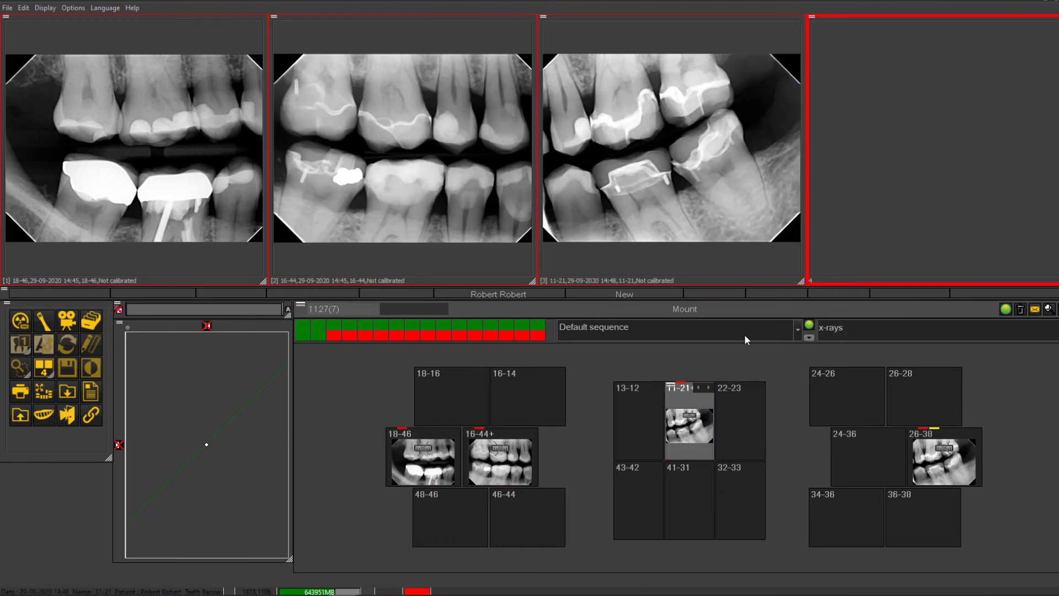
double_click(924, 448)
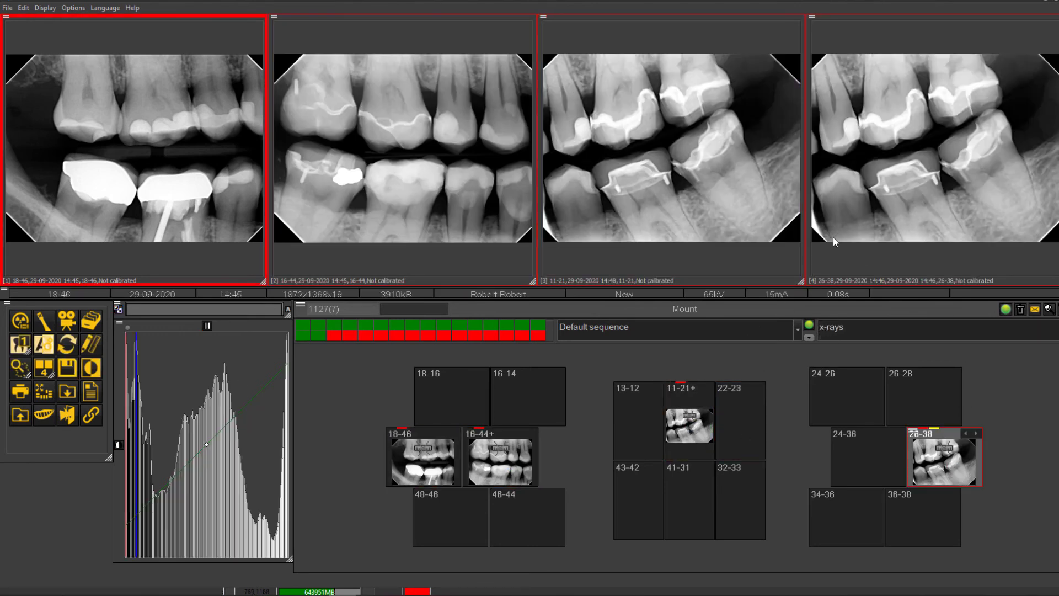